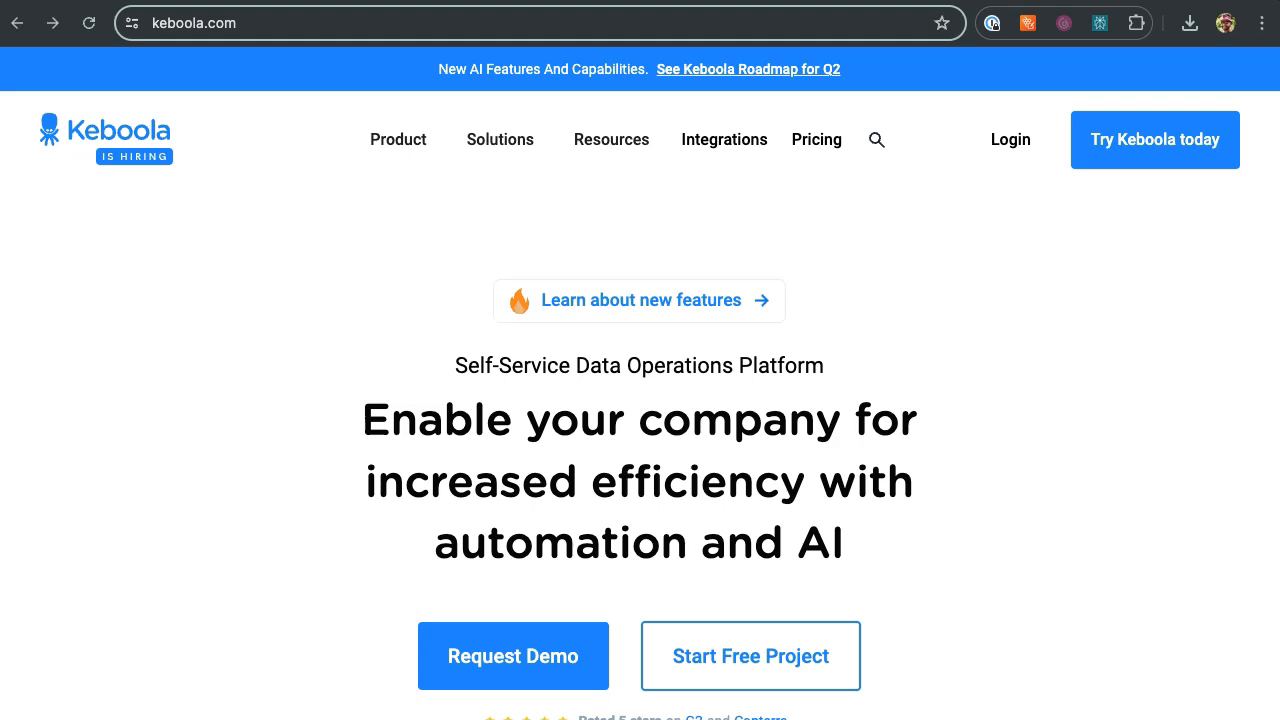
Step: Start a free Keboola project and begin the first-project setup wizard
click(683, 665)
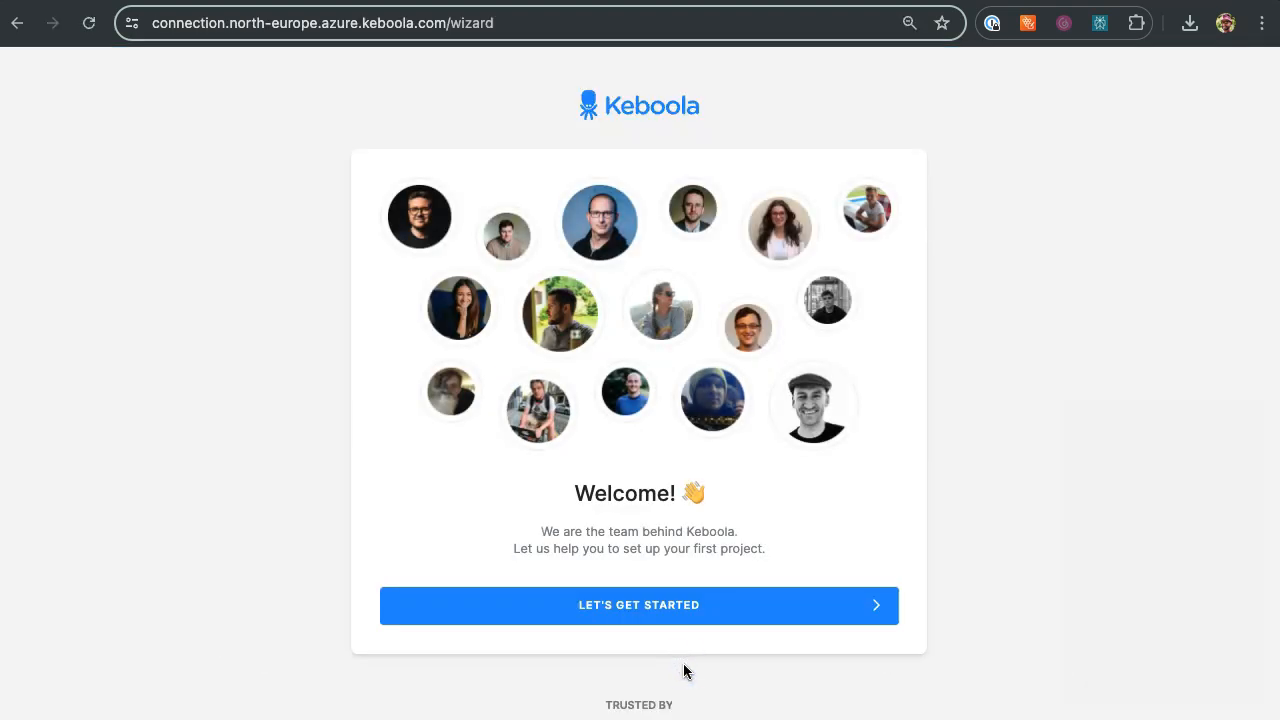
click(655, 615)
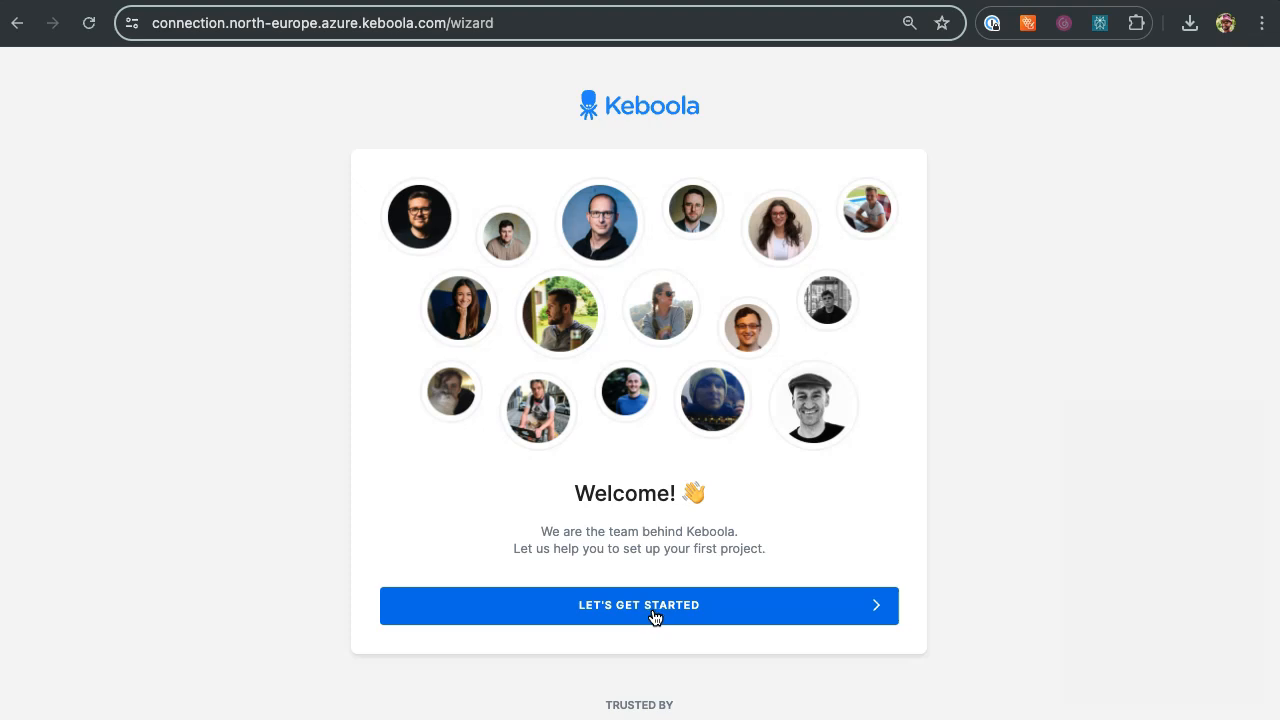
click(487, 619)
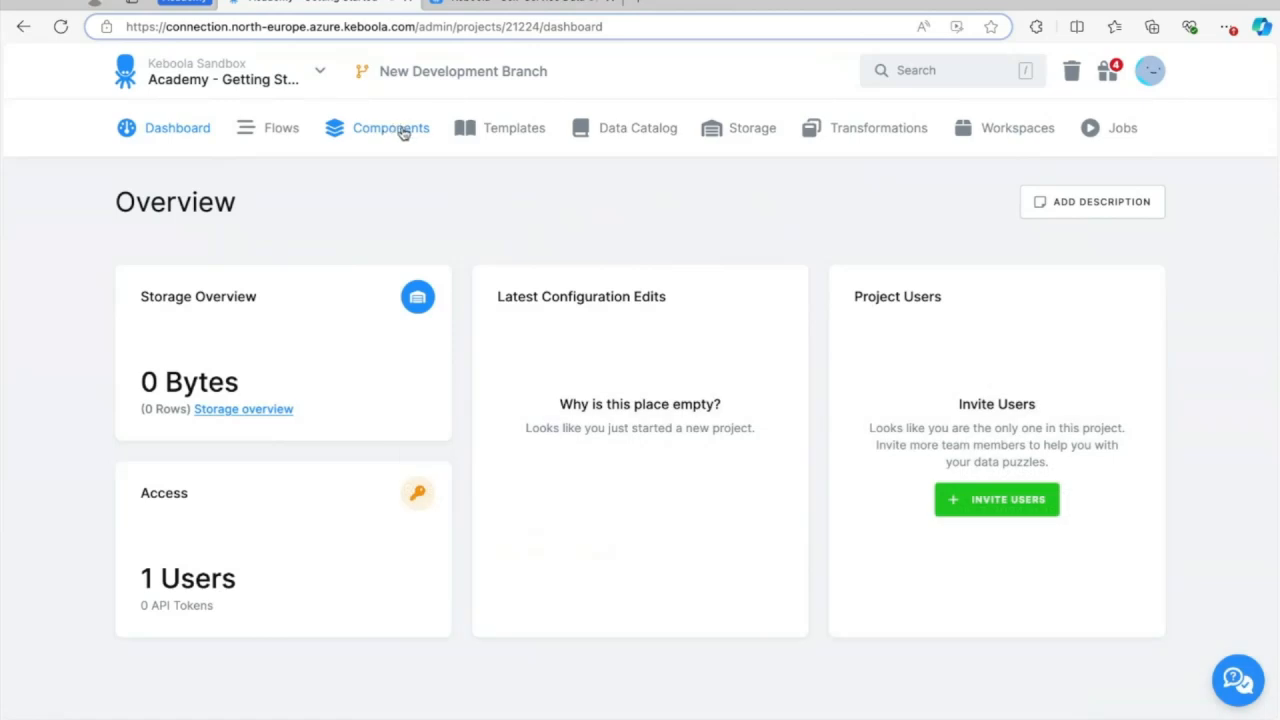
Step: Search the project's components for "CSV Imp" and add the CSV Import data source, choosing to connect it to data
click(403, 133)
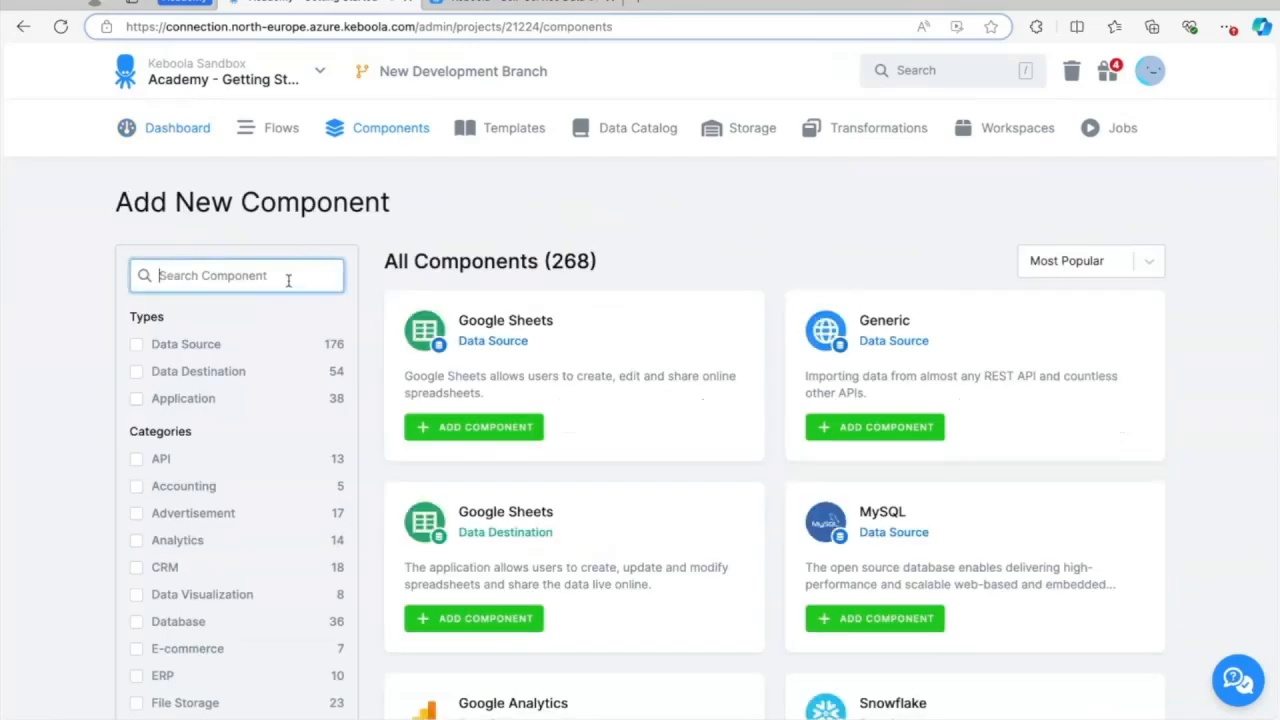
text(CSV )
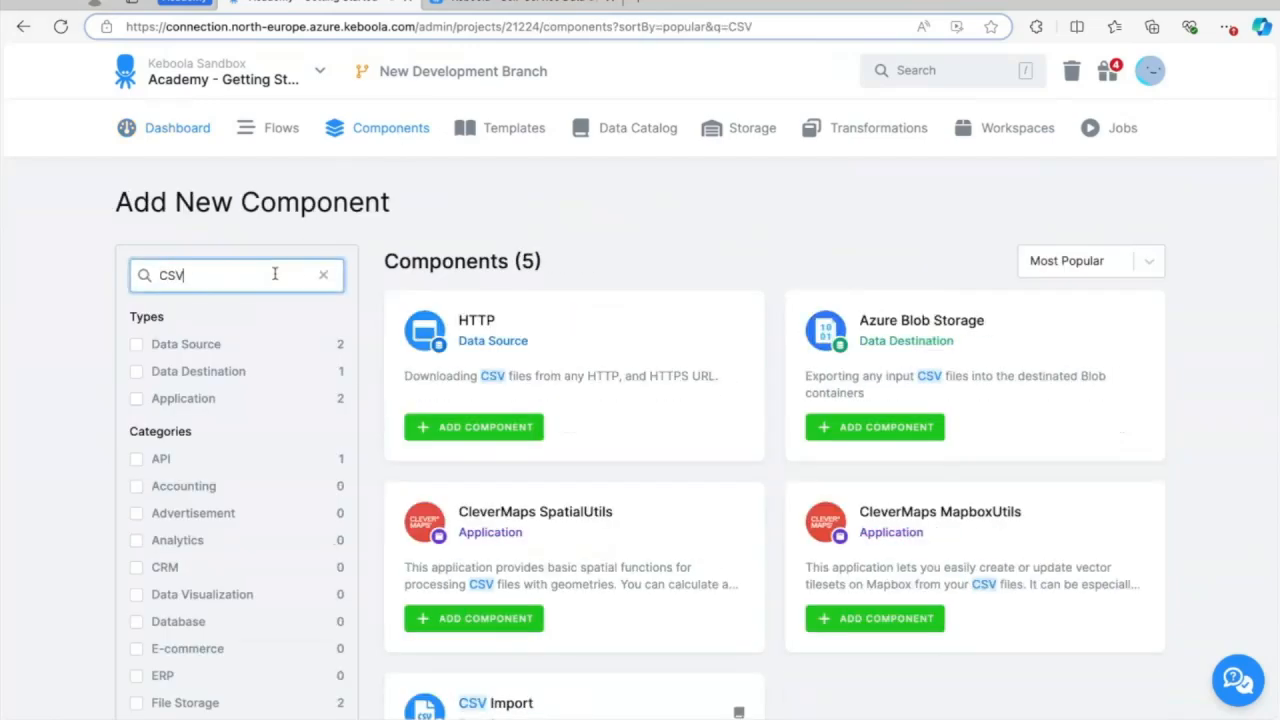
text(Imp)
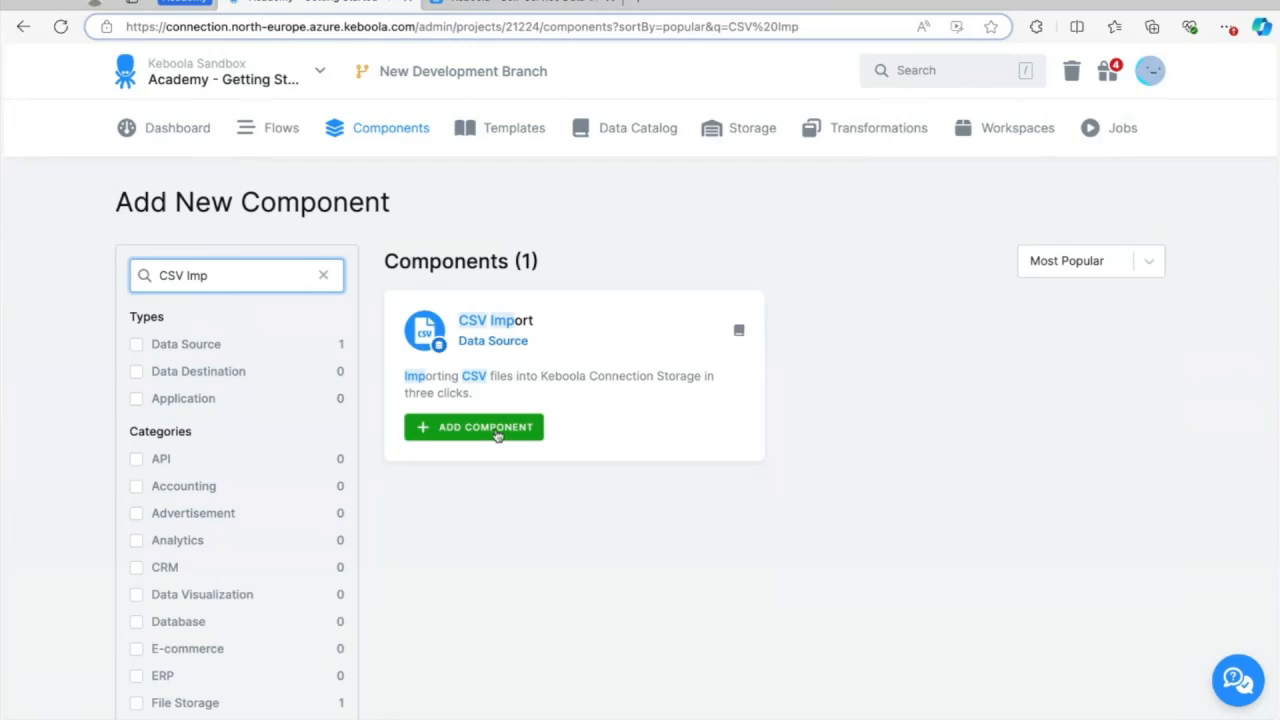
click(495, 430)
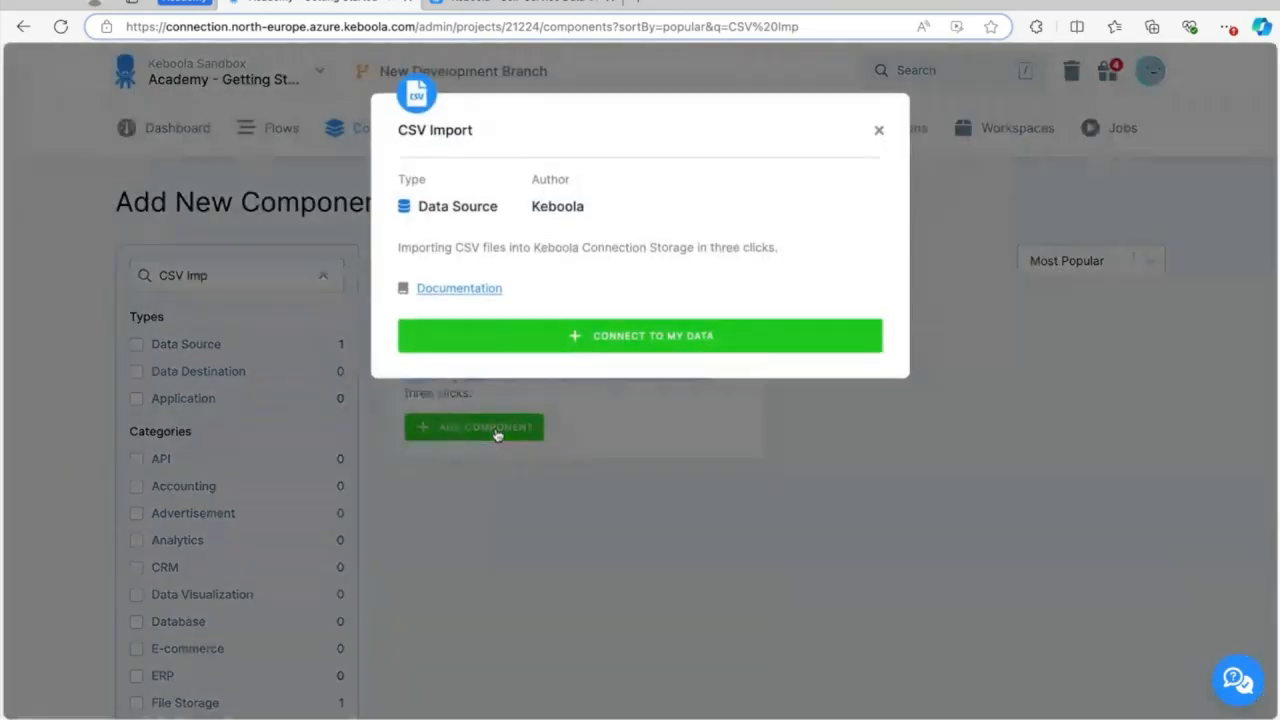
click(624, 352)
Step: Create the CSV Import configuration named "[TUTORIAL] Opportunity" with the description "Keboola getting started tutorial"
text([TUTORIAL] )
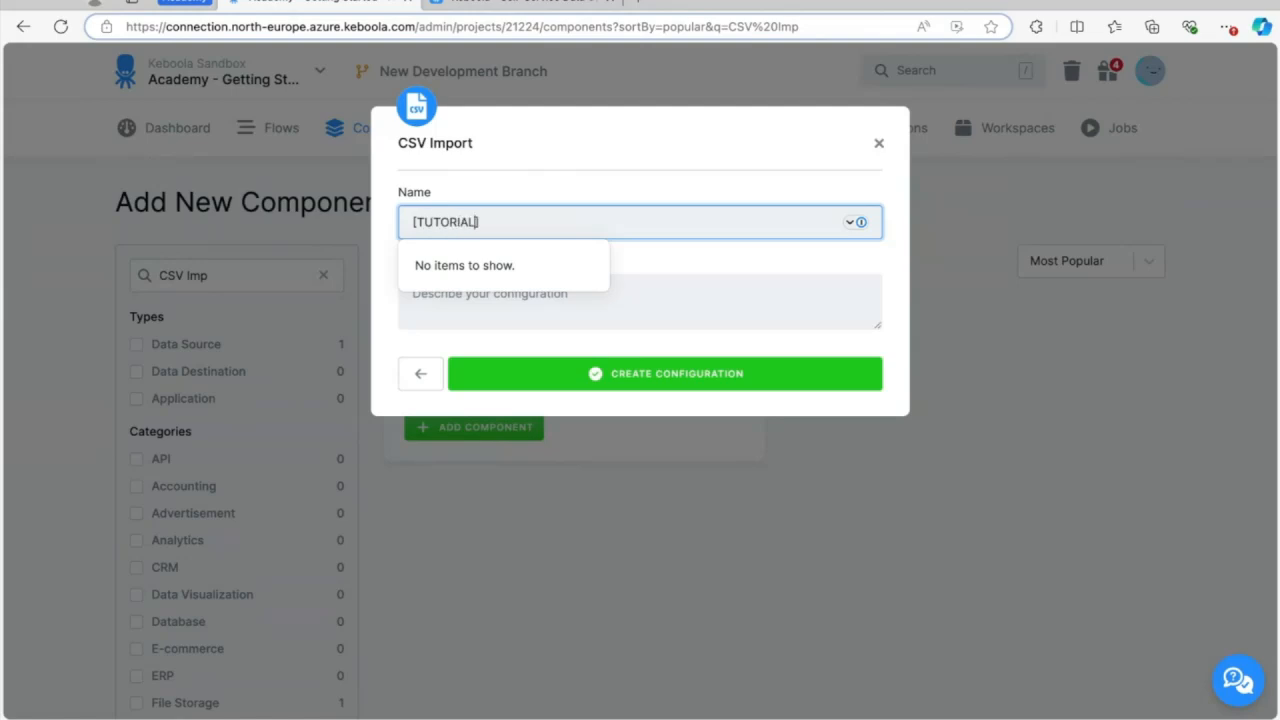
text(Opportunity)
key(Tab)
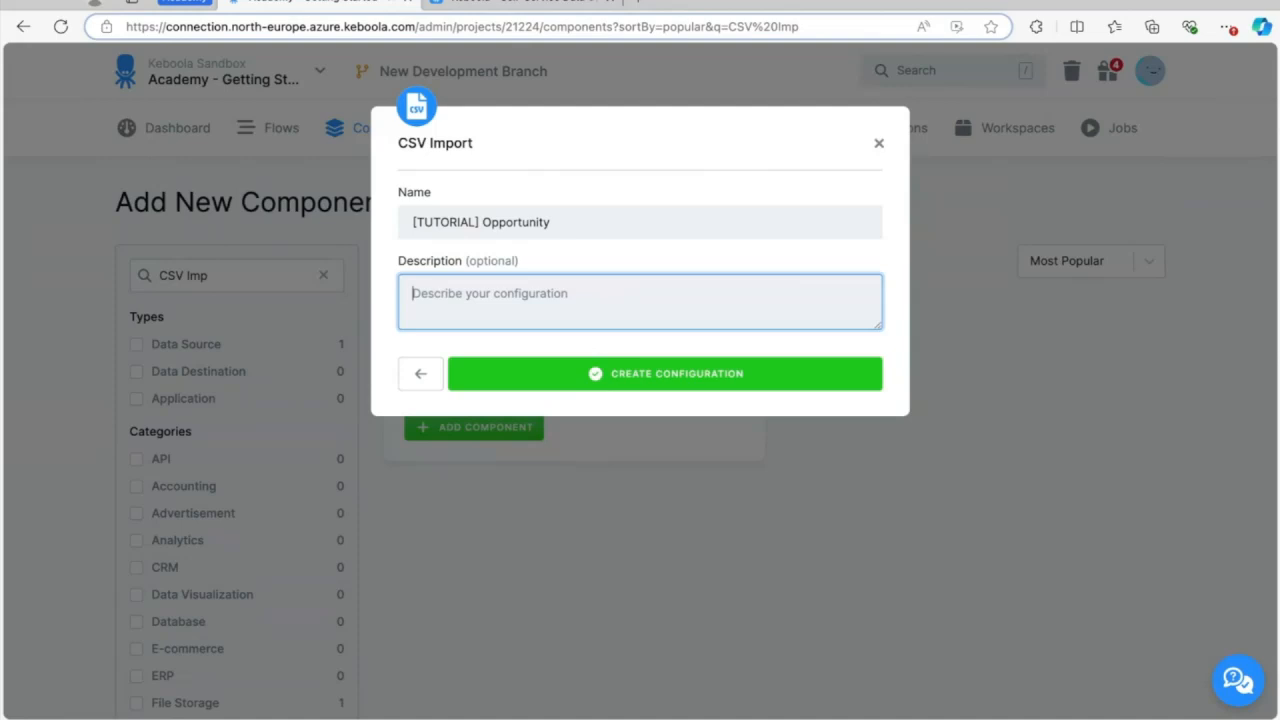
text(Kebo)
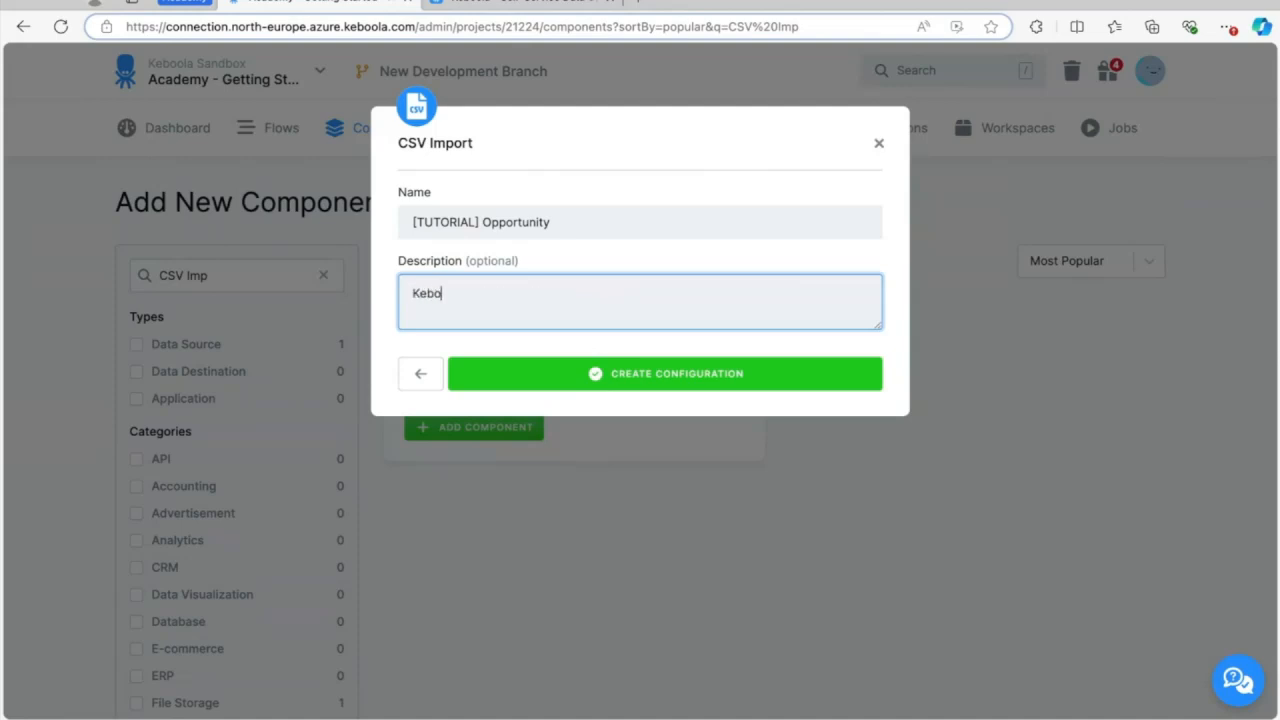
text(ola getting started tutorial)
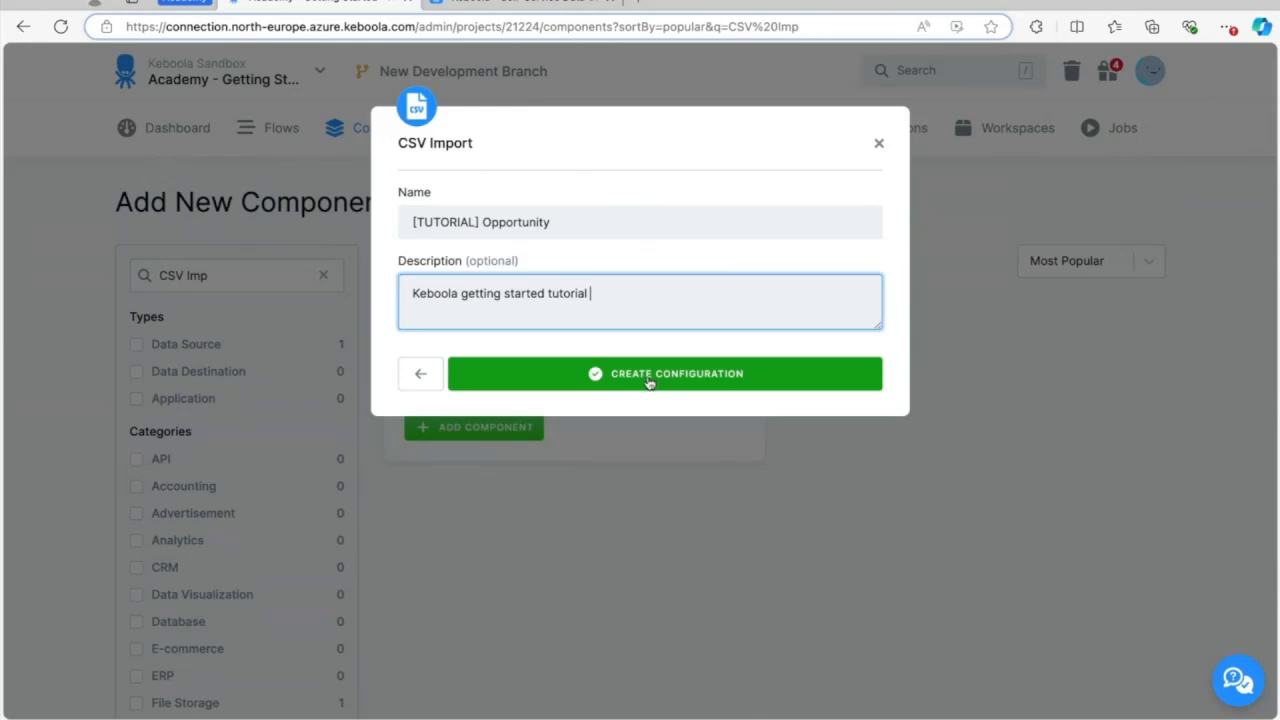
click(659, 382)
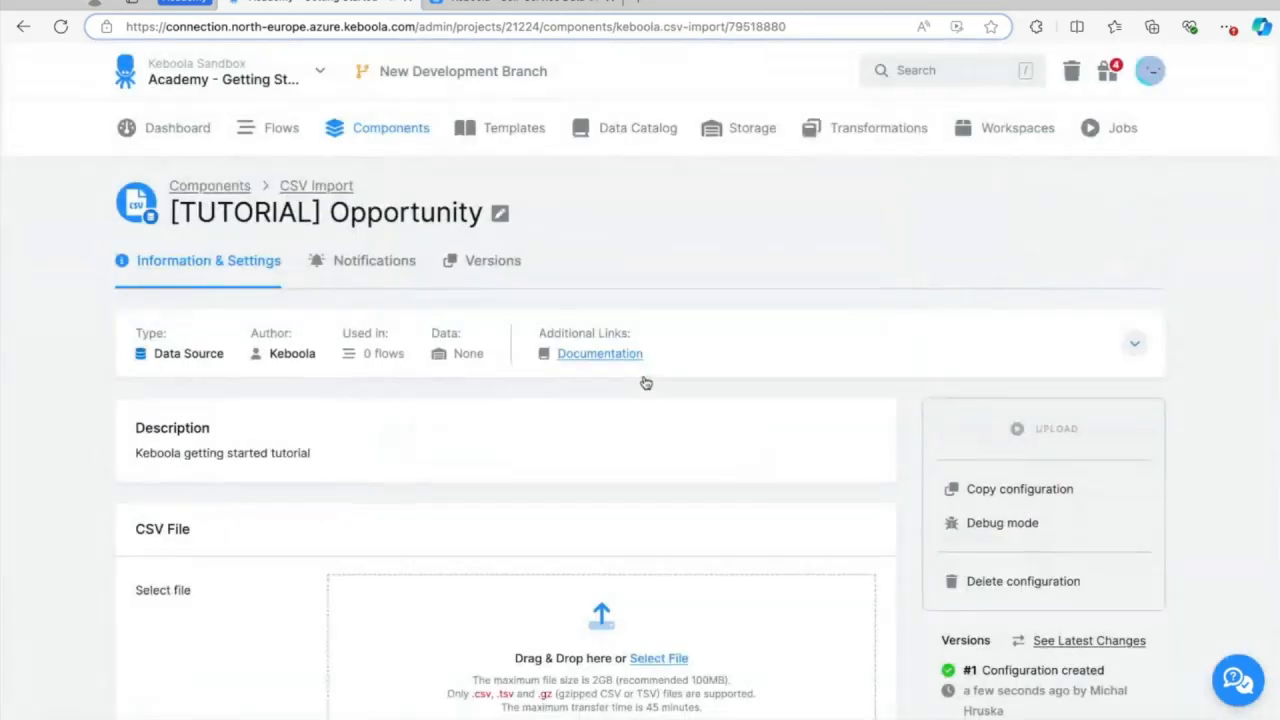
Step: Select opportunity.csv from the Keboola Getting Started folder as the configuration's CSV file
scroll(686, 372, down, 4)
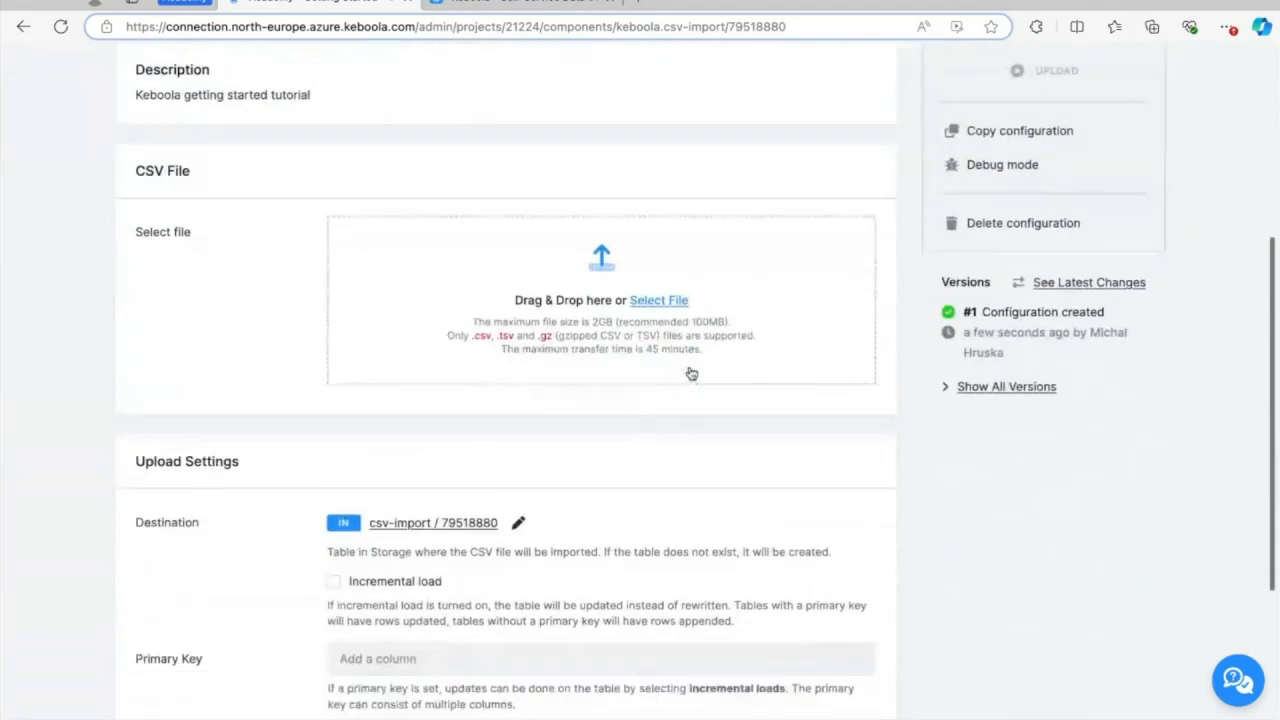
scroll(690, 373, up, 1)
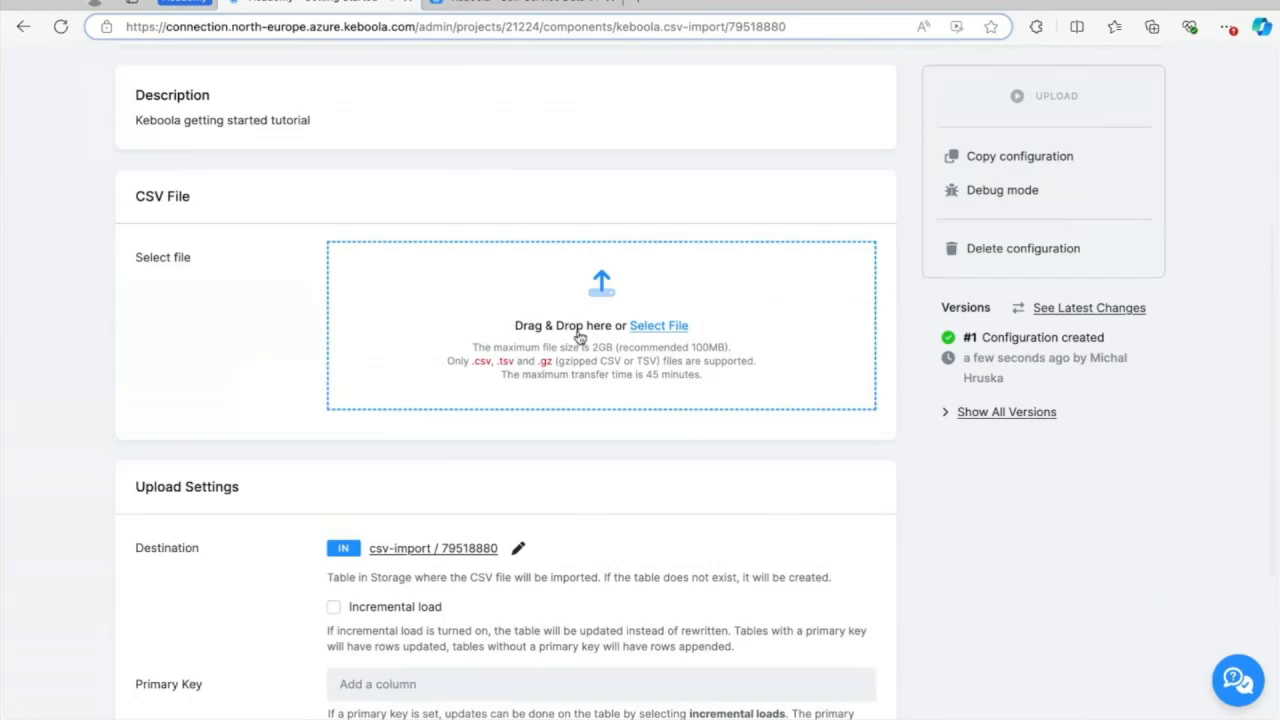
click(580, 337)
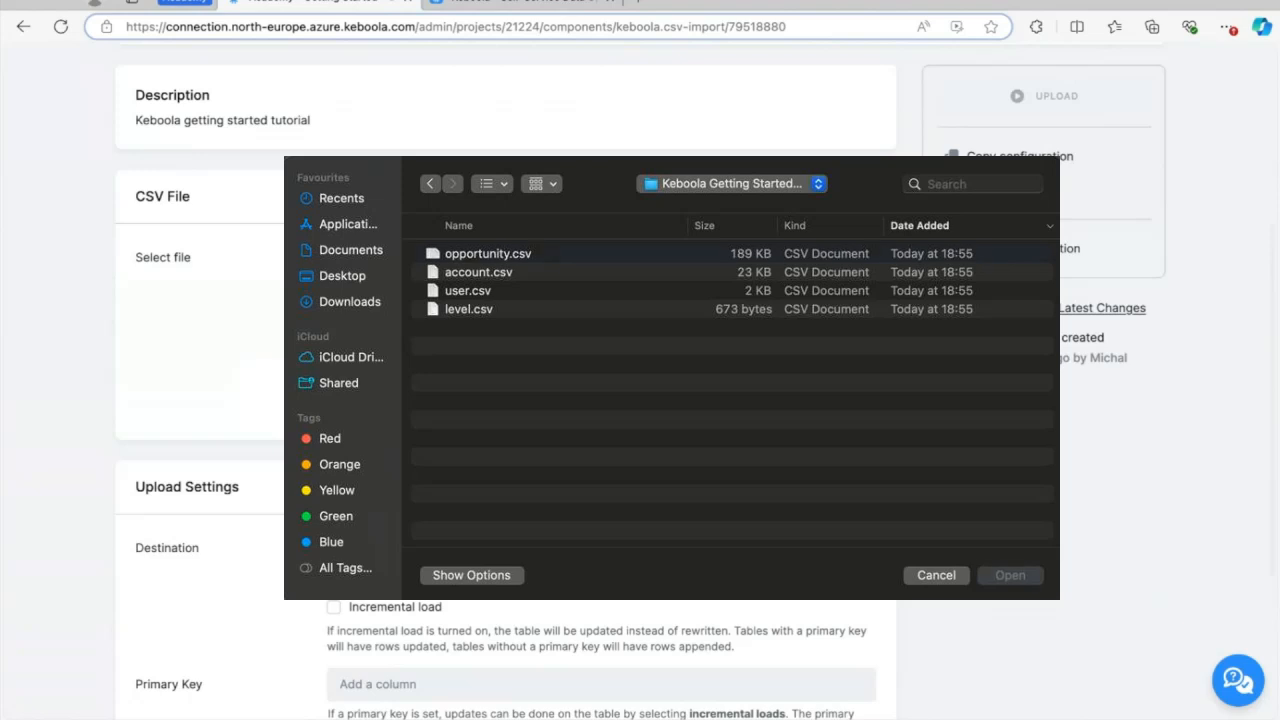
click(488, 254)
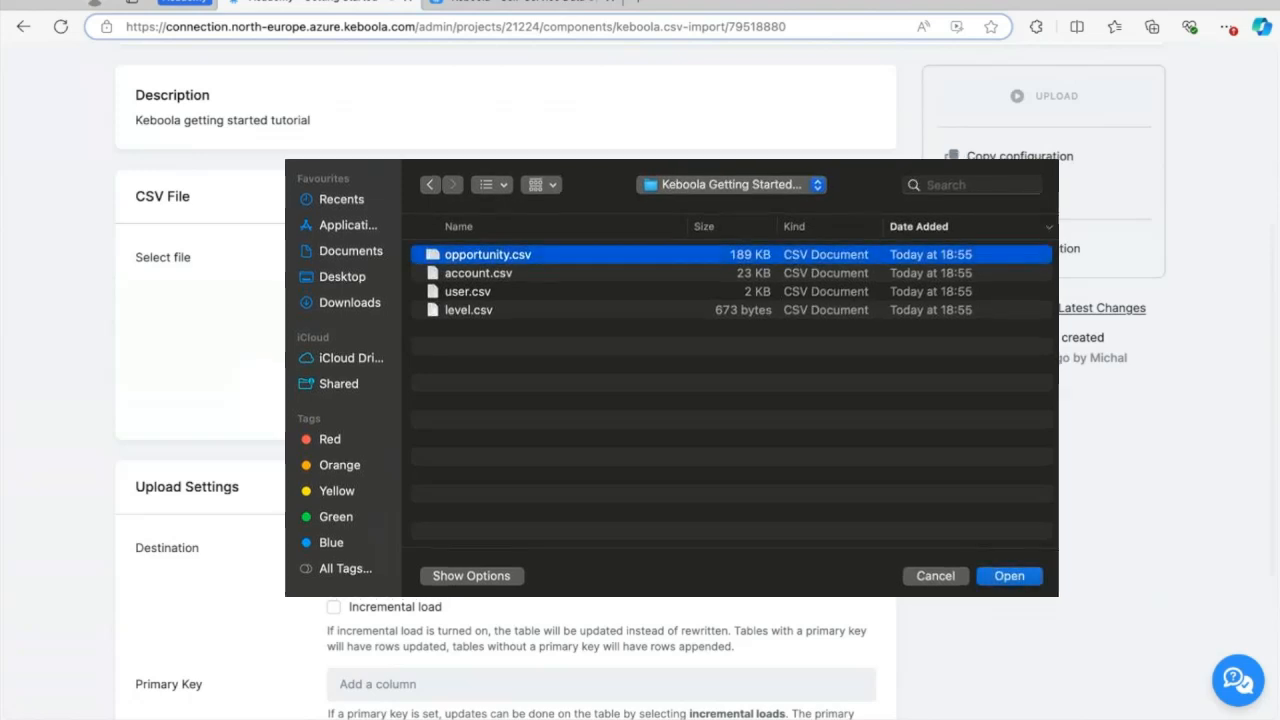
key(Return)
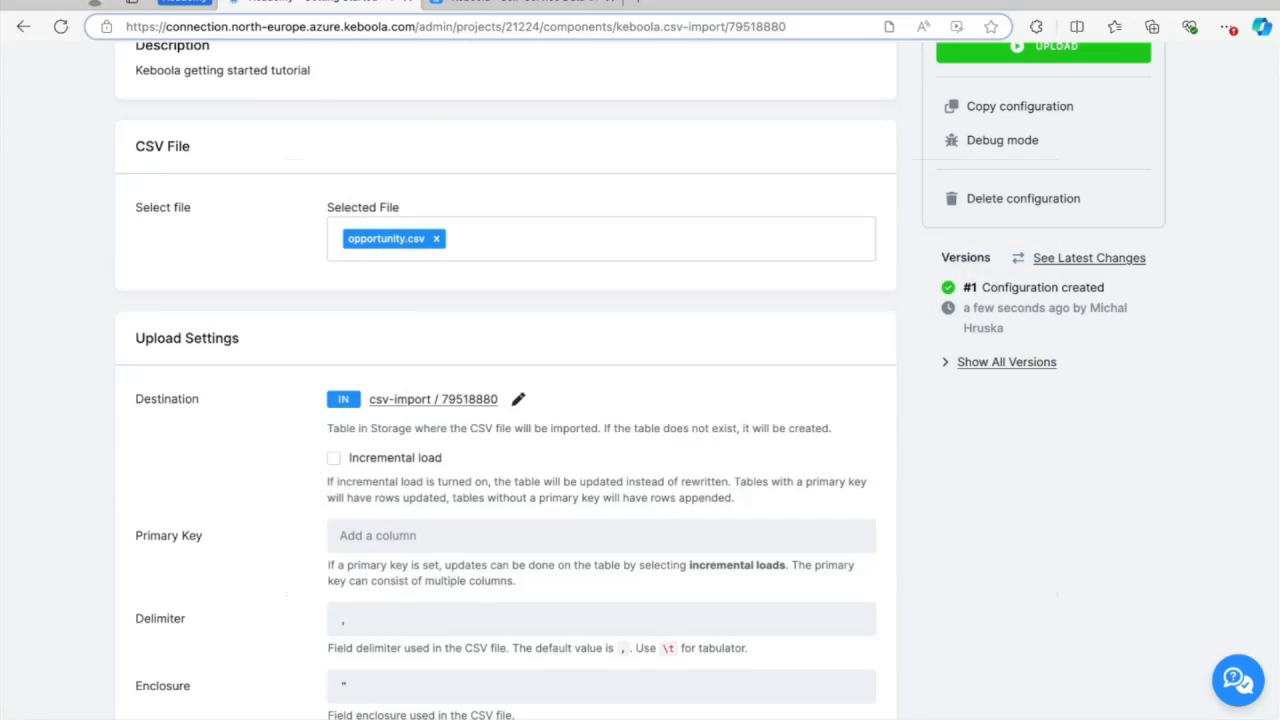
Step: Rename the destination table in the csv-import bucket to opportunity and save the upload settings
scroll(751, 148, up, 4)
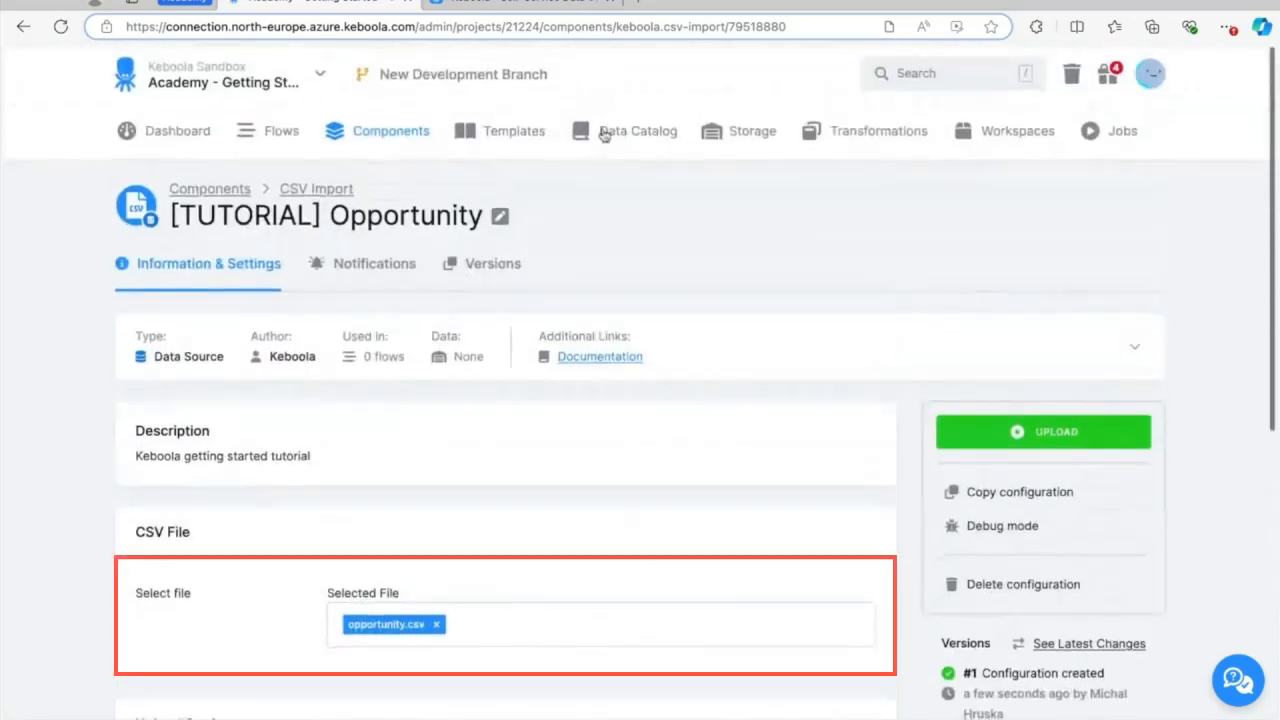
scroll(735, 273, down, 4)
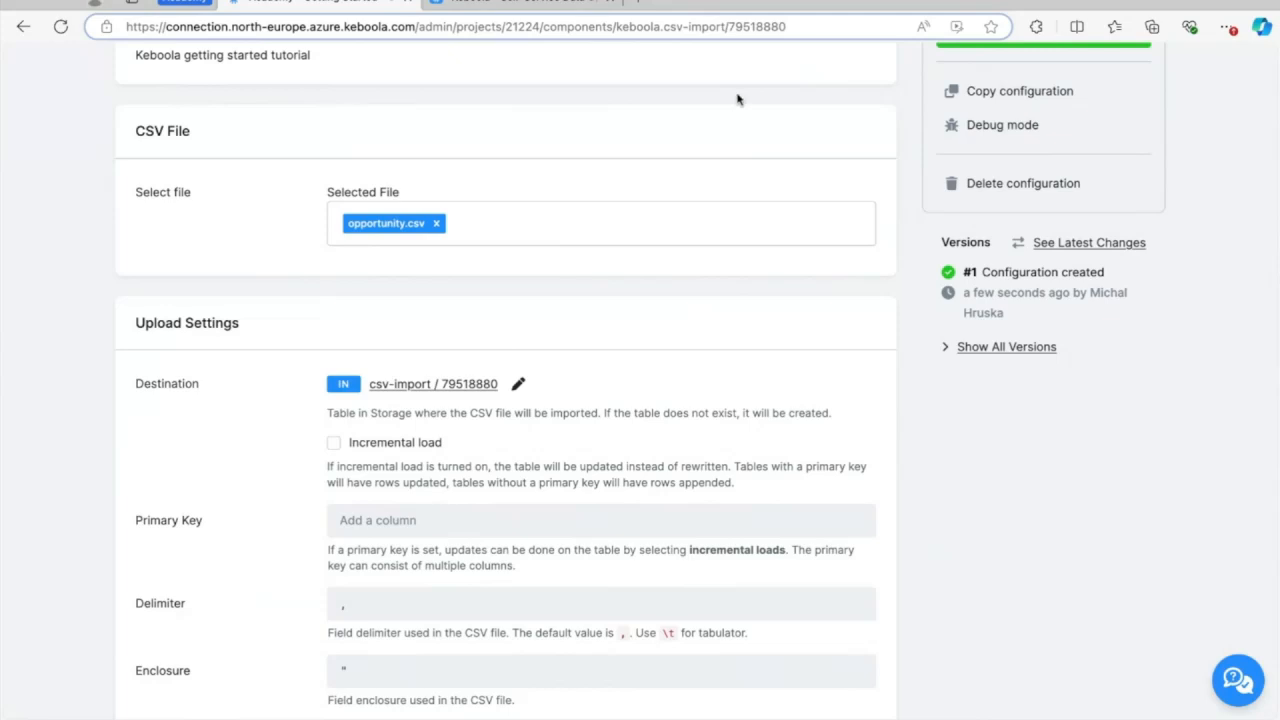
click(752, 27)
click(752, 27)
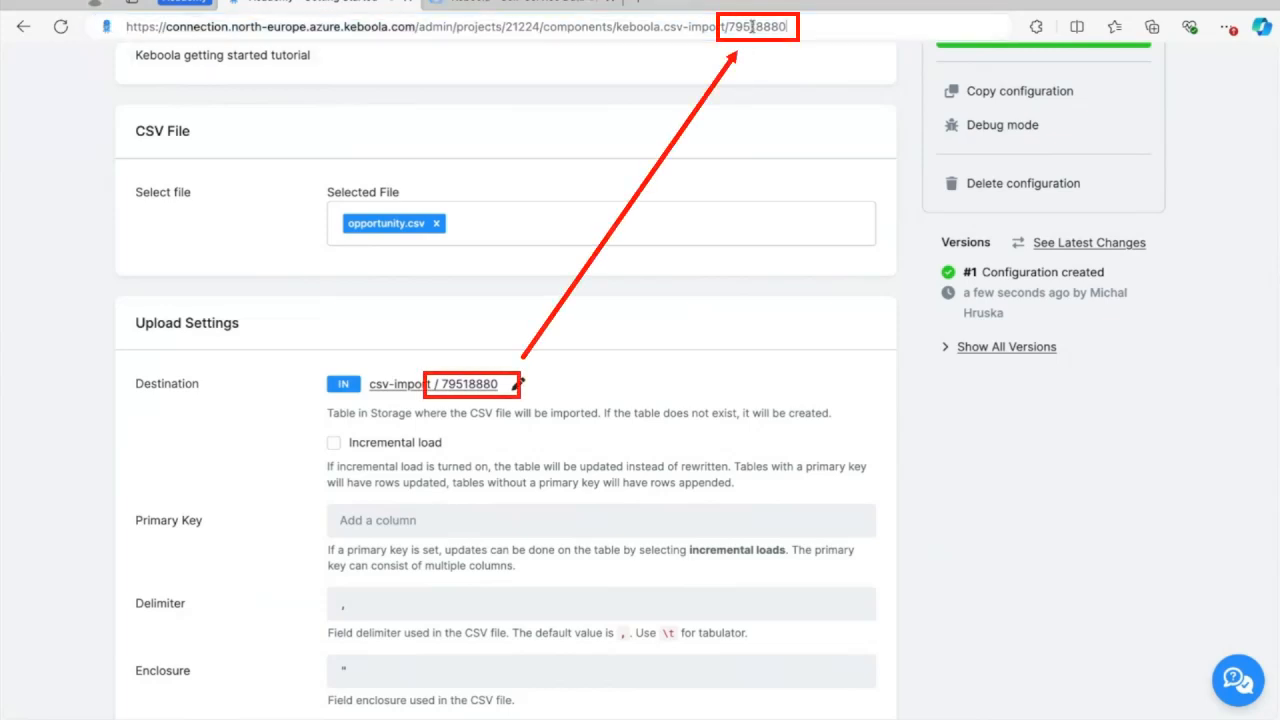
click(514, 385)
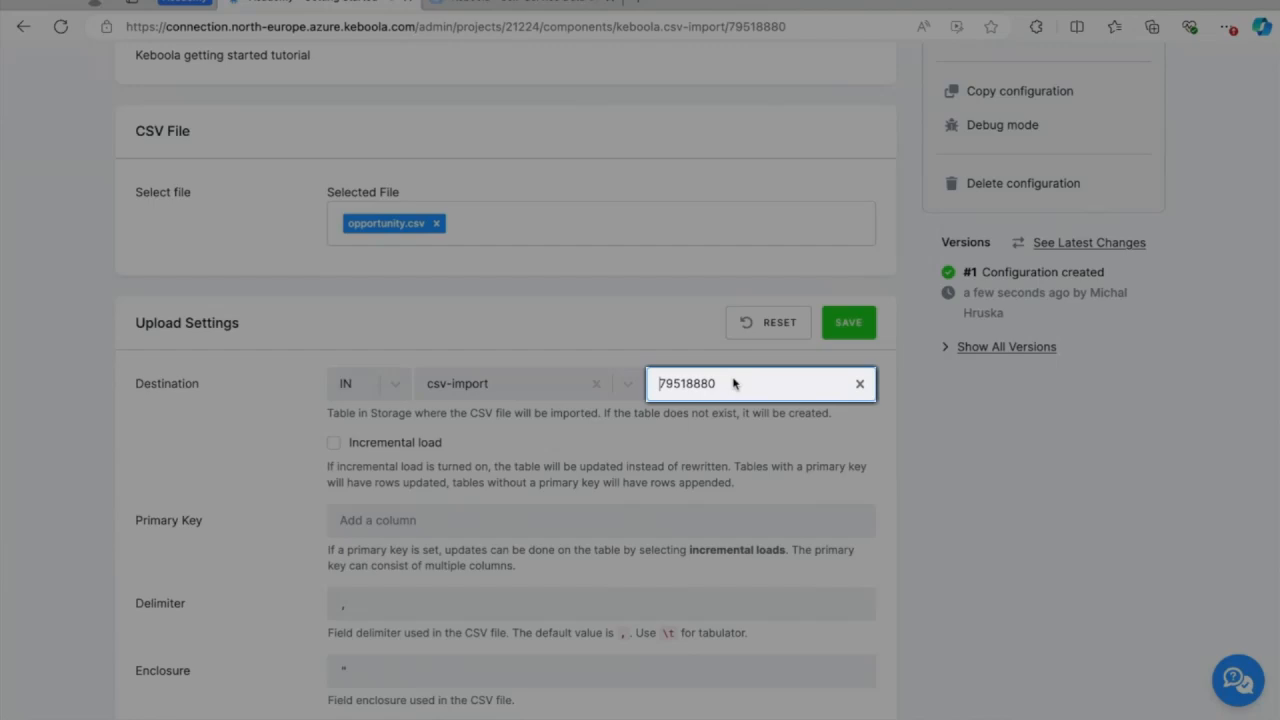
text(opportunity)
click(805, 425)
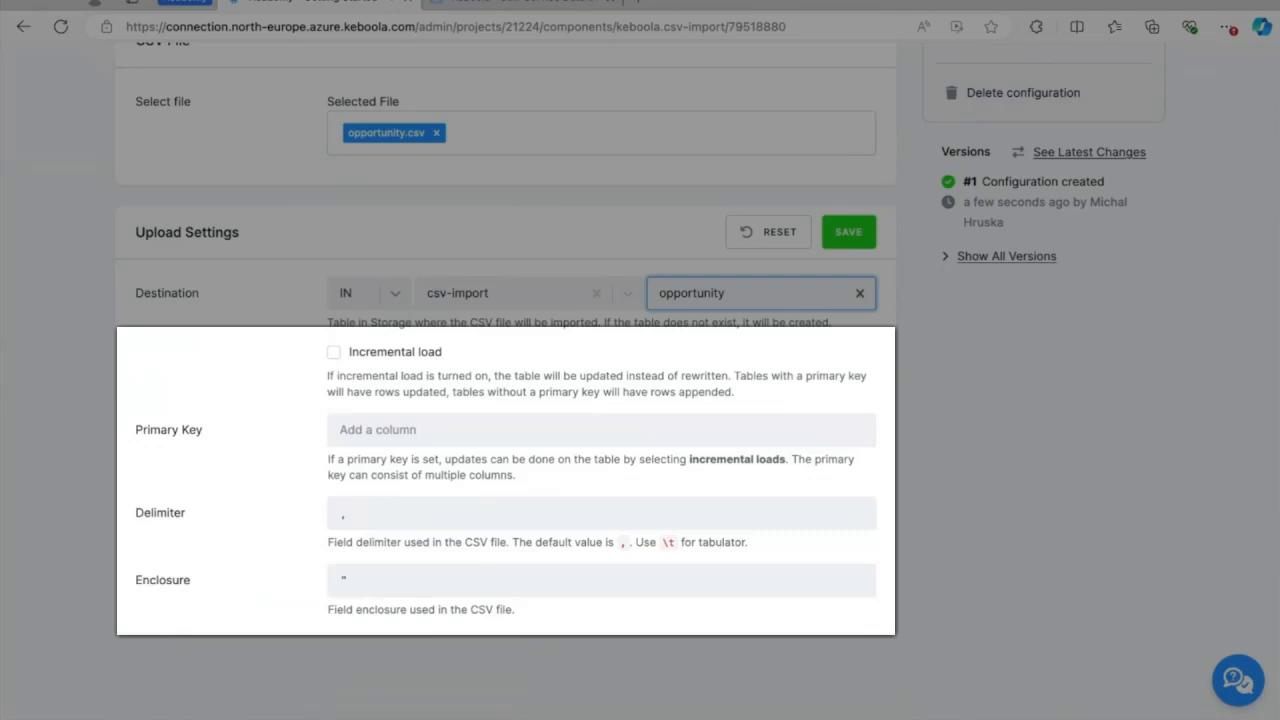
scroll(465, 333, down, 1)
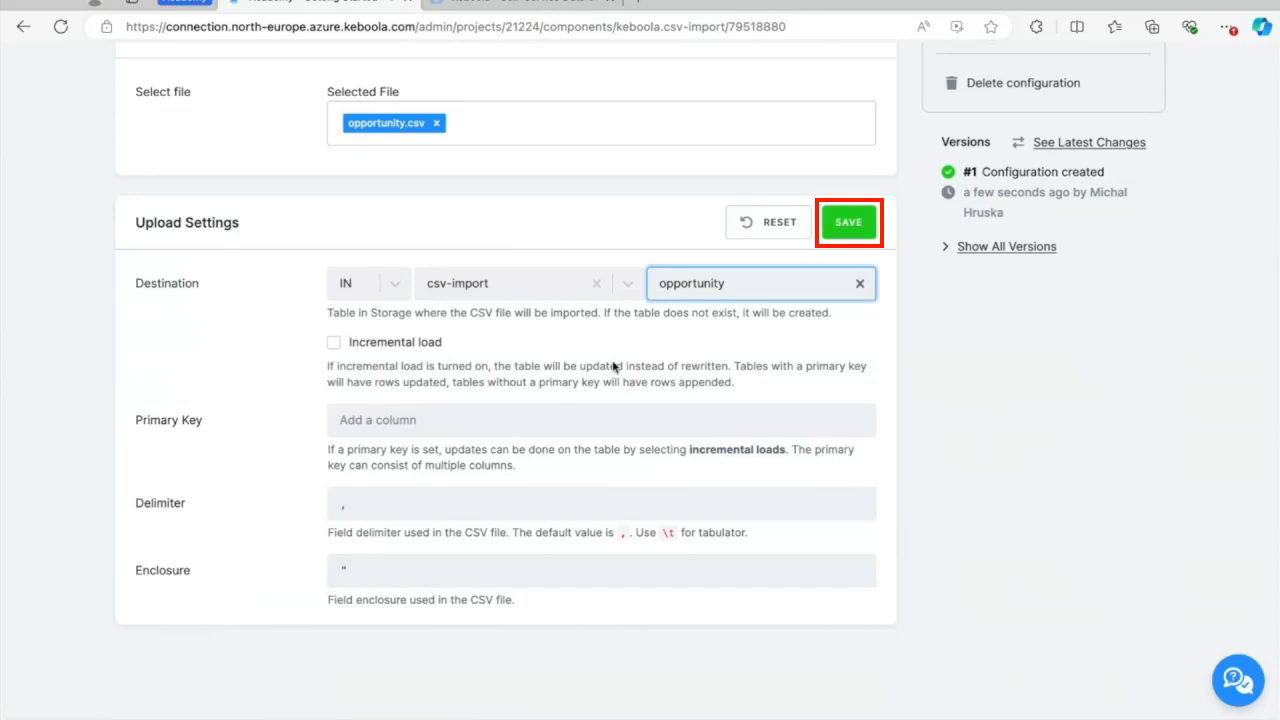
click(848, 225)
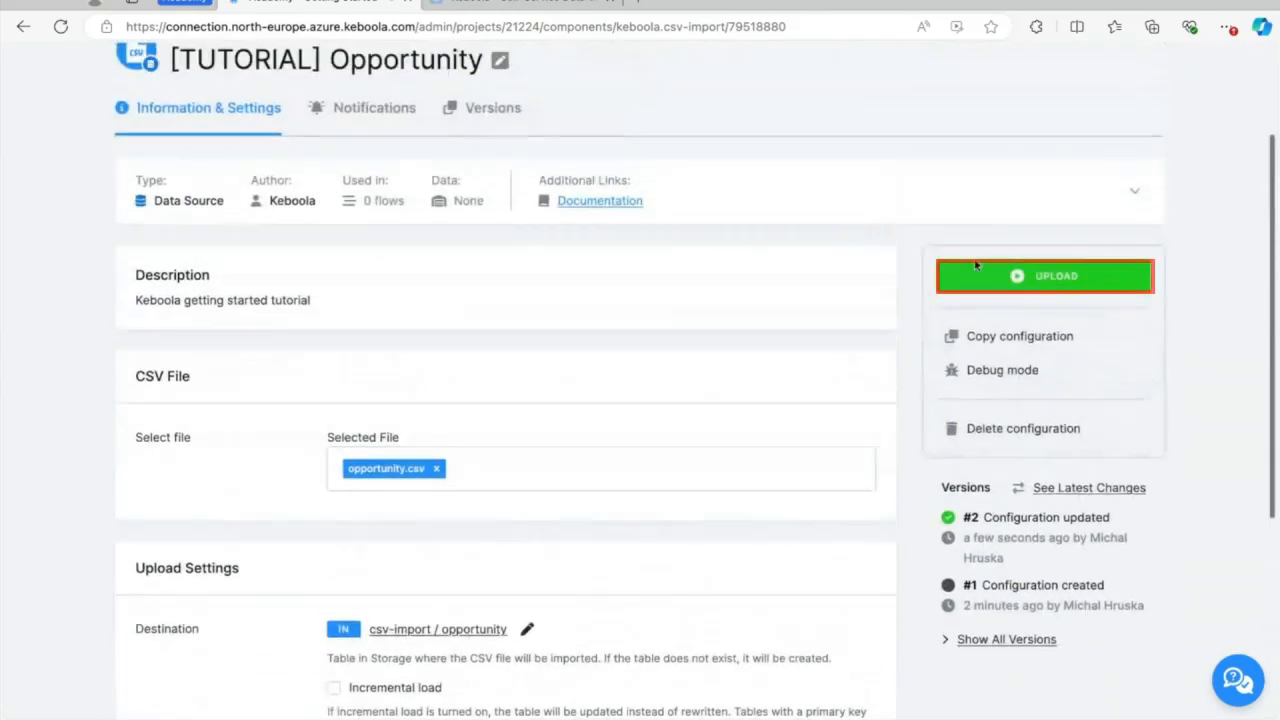
Step: Upload the selected opportunity.csv file into the csv-import / opportunity destination table
click(979, 277)
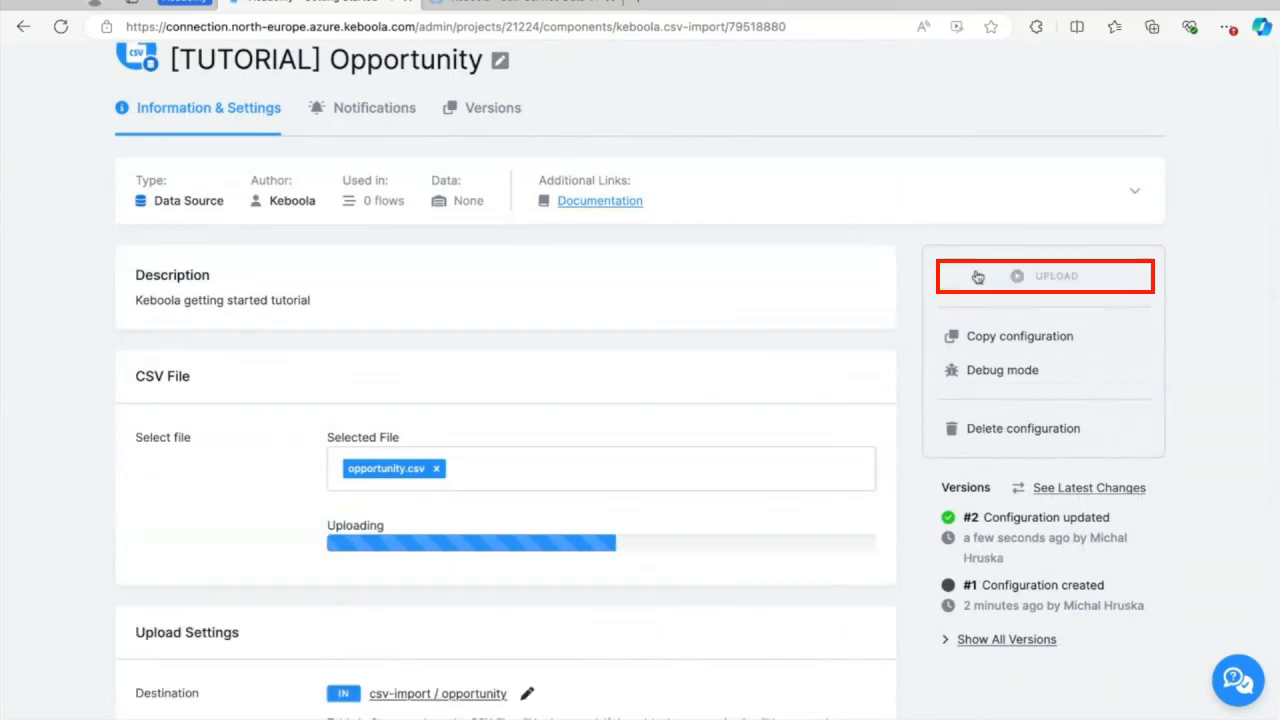
scroll(811, 334, down, 3)
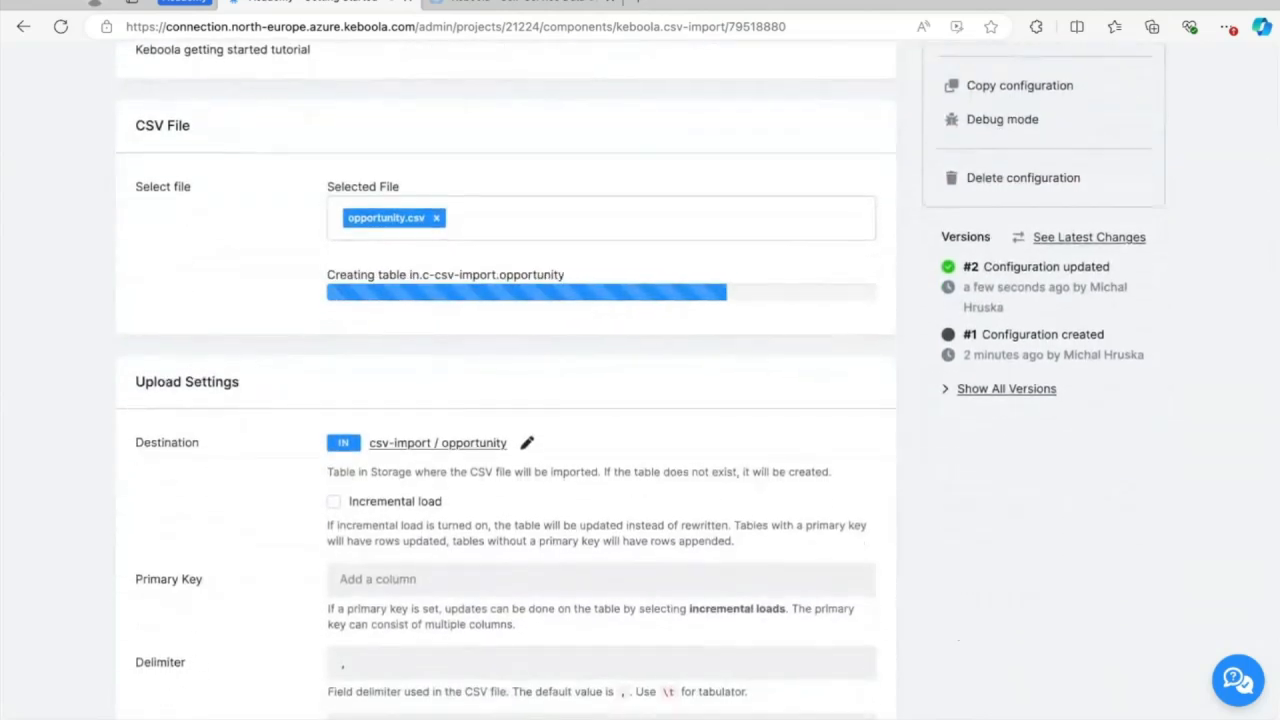
scroll(677, 214, up, 1)
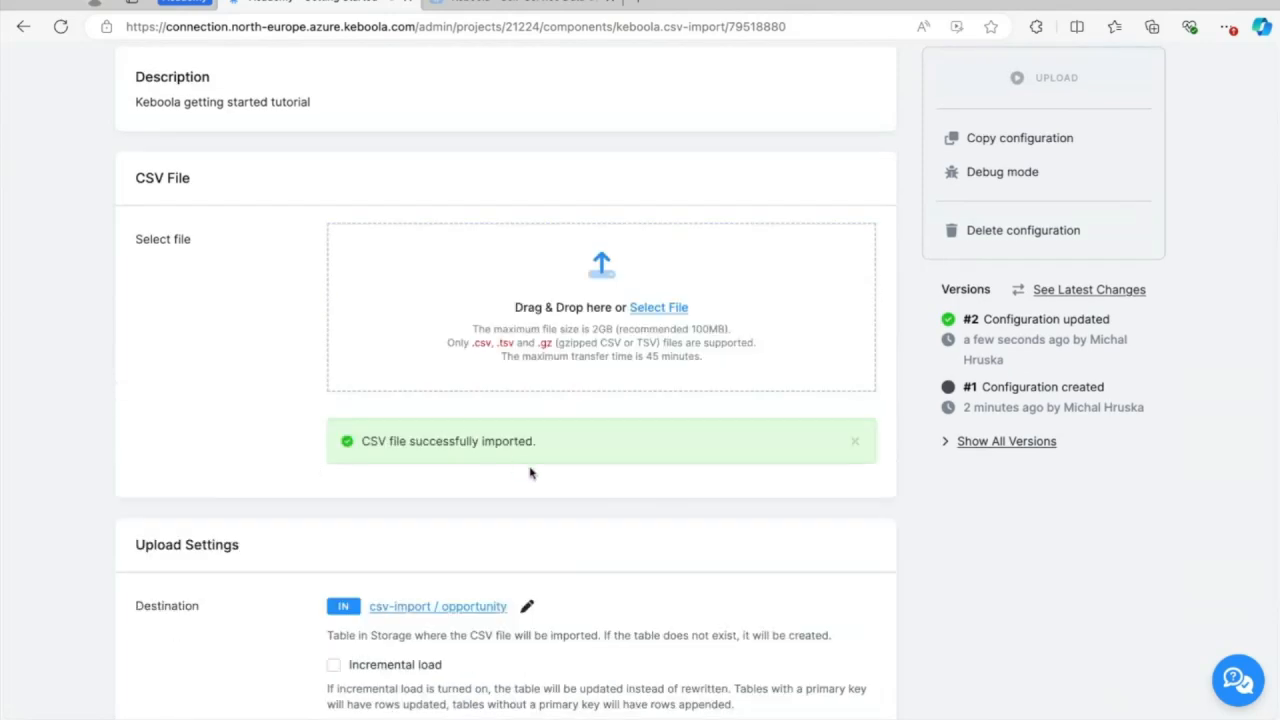
Step: Open the opportunity table from the csv-import bucket in Storage and review its overview and columns
scroll(657, 490, up, 2)
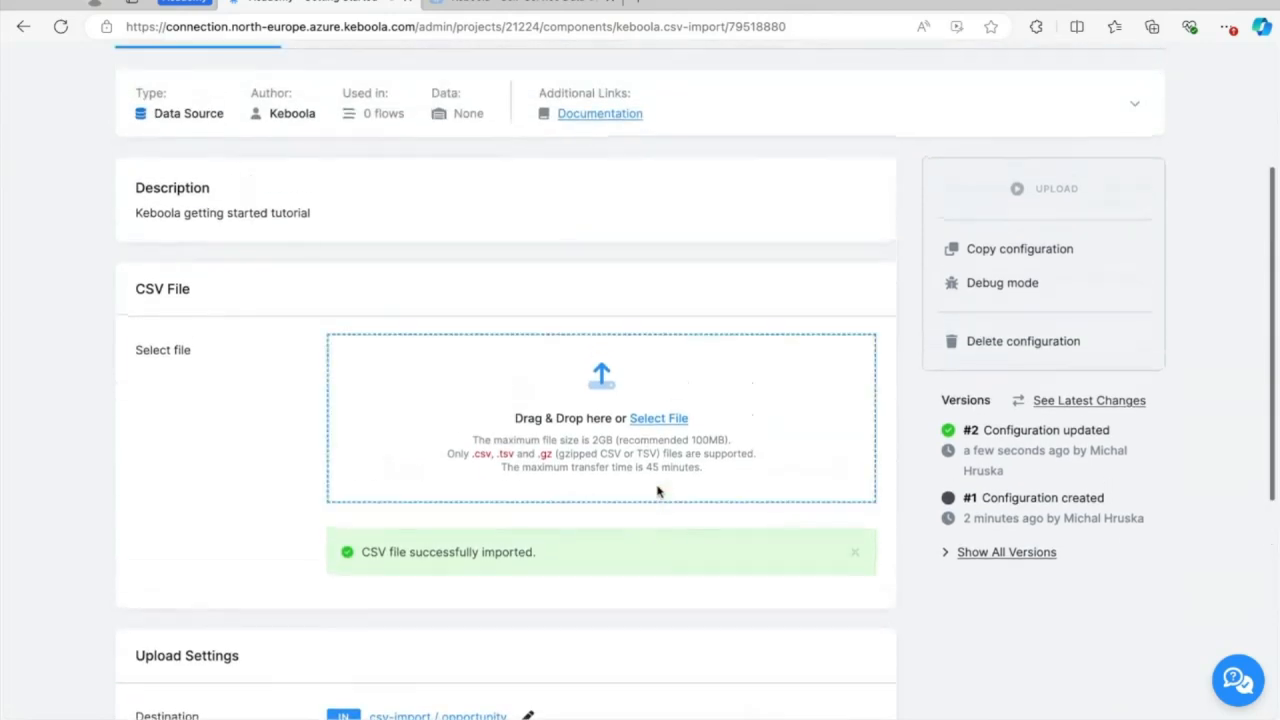
scroll(657, 490, up, 3)
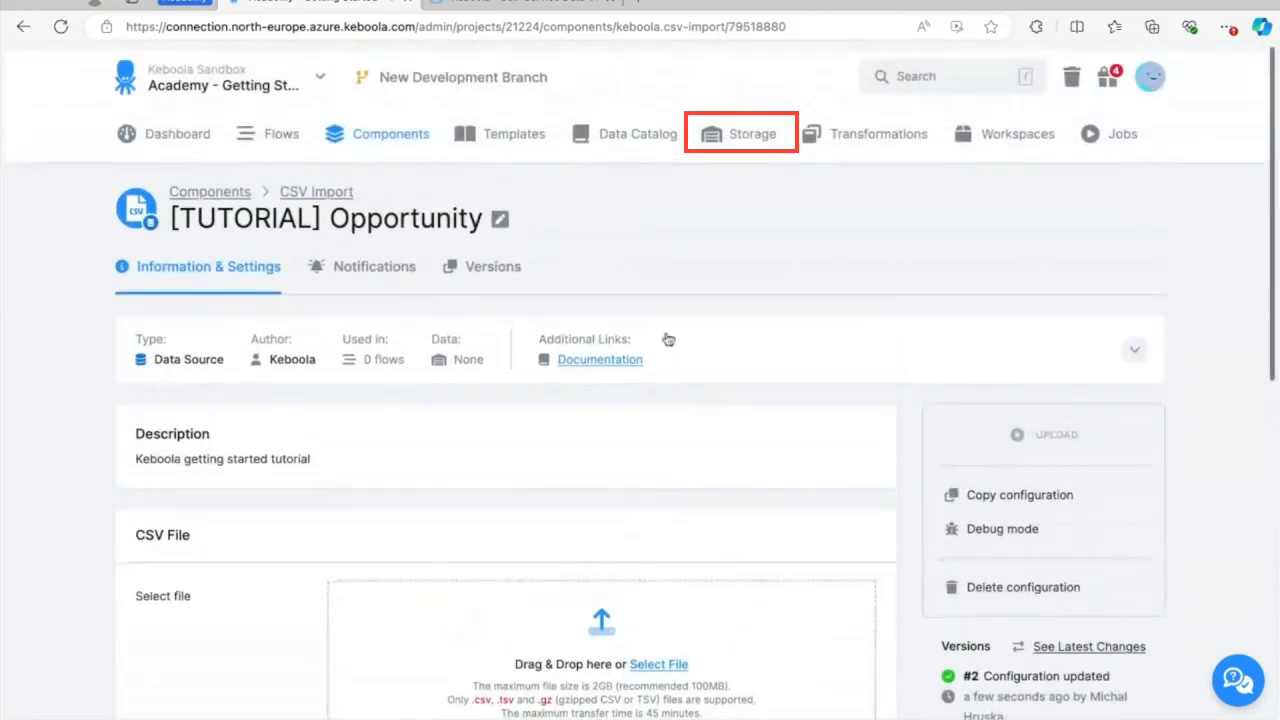
click(748, 131)
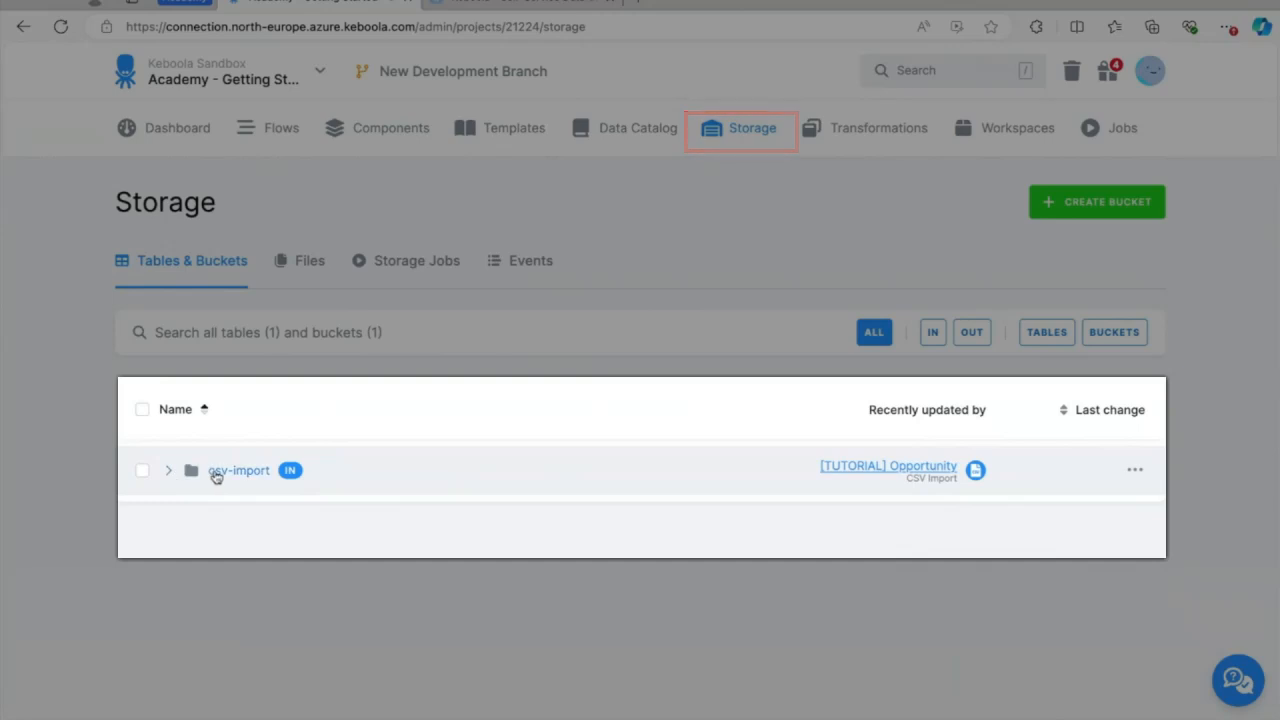
click(169, 480)
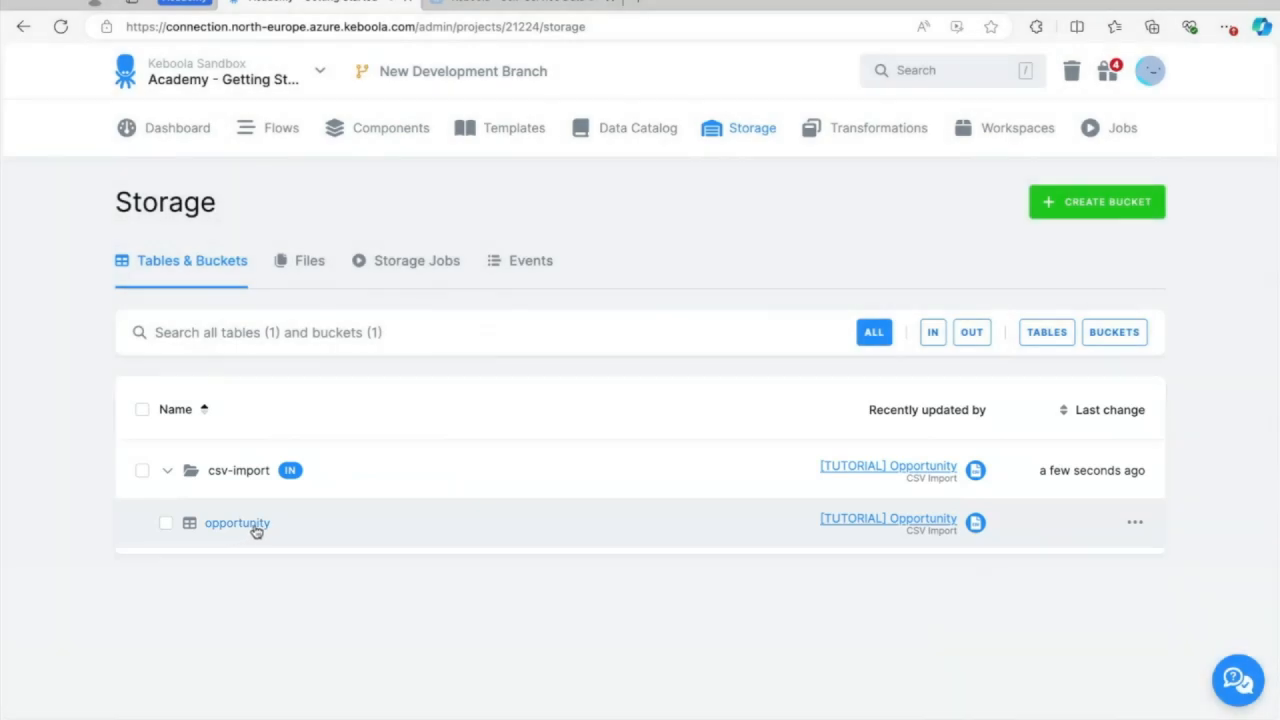
click(237, 523)
scroll(255, 532, down, 2)
scroll(255, 532, down, 1)
scroll(255, 532, up, 1)
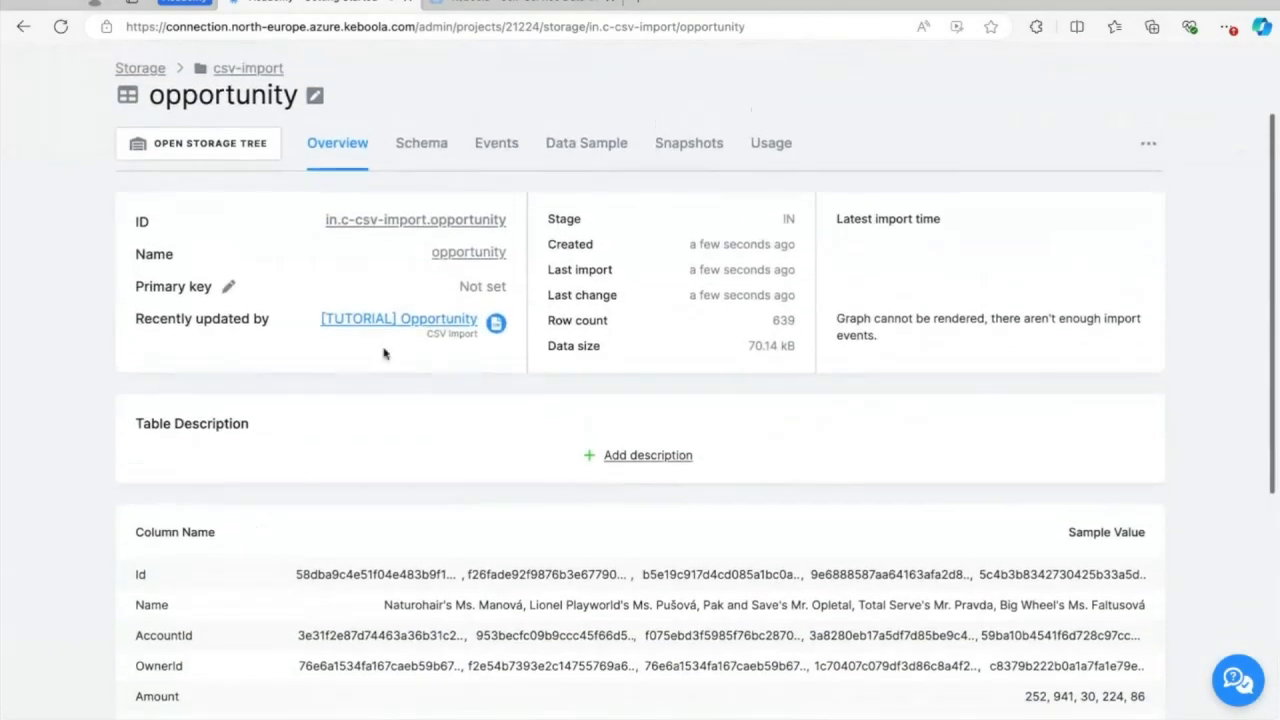
Step: Examine the opportunity table's data sample, including its rows and the columns further along
click(585, 148)
scroll(604, 357, down, 1)
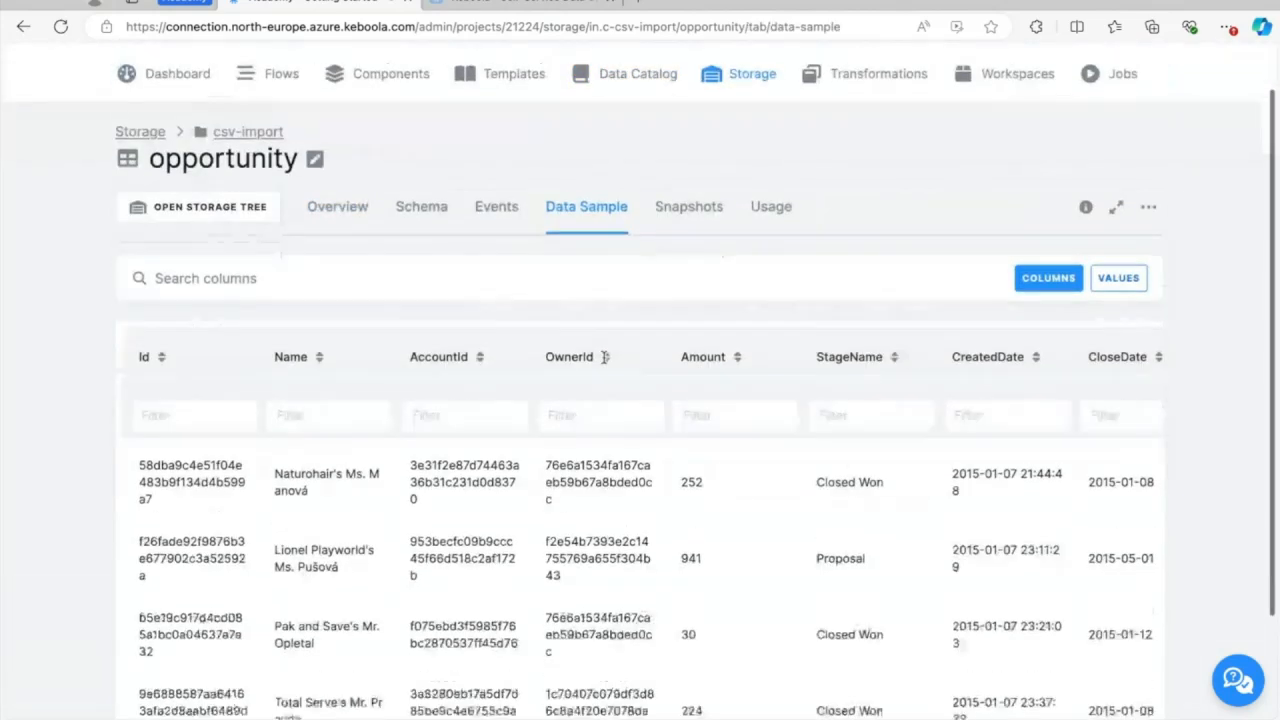
scroll(604, 357, down, 2)
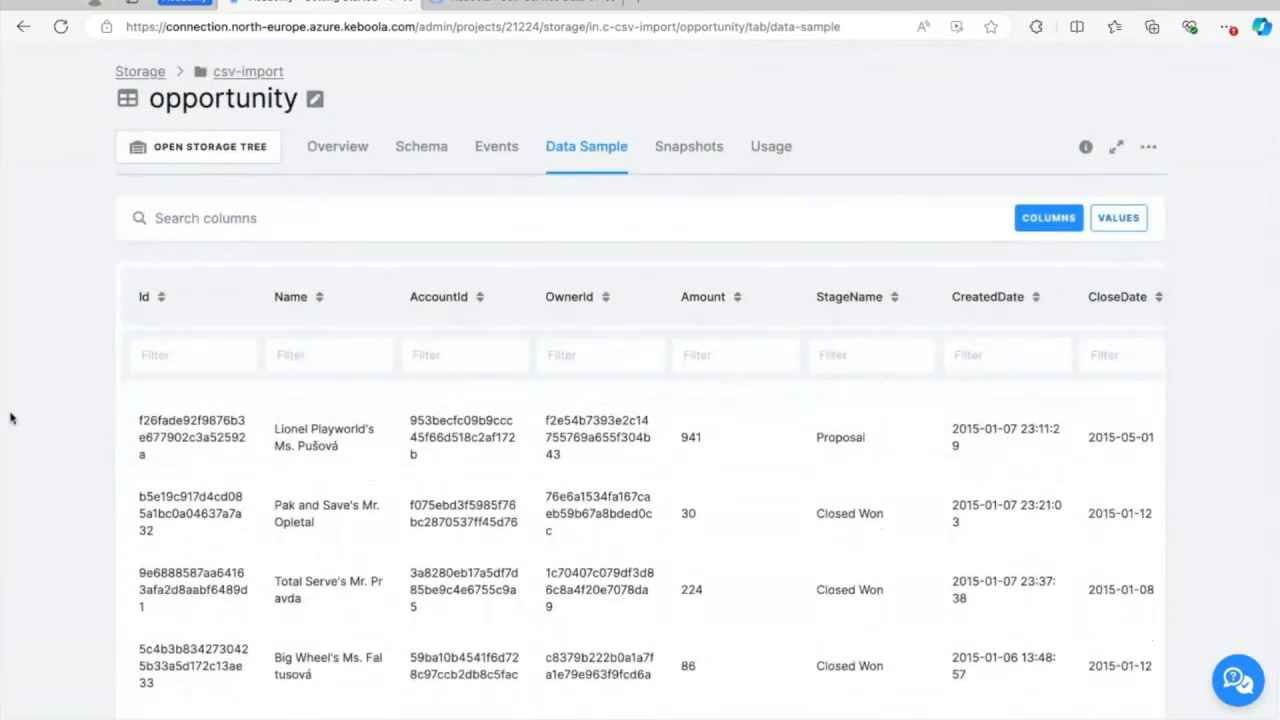
scroll(10, 418, down, 1)
scroll(598, 513, right, 4)
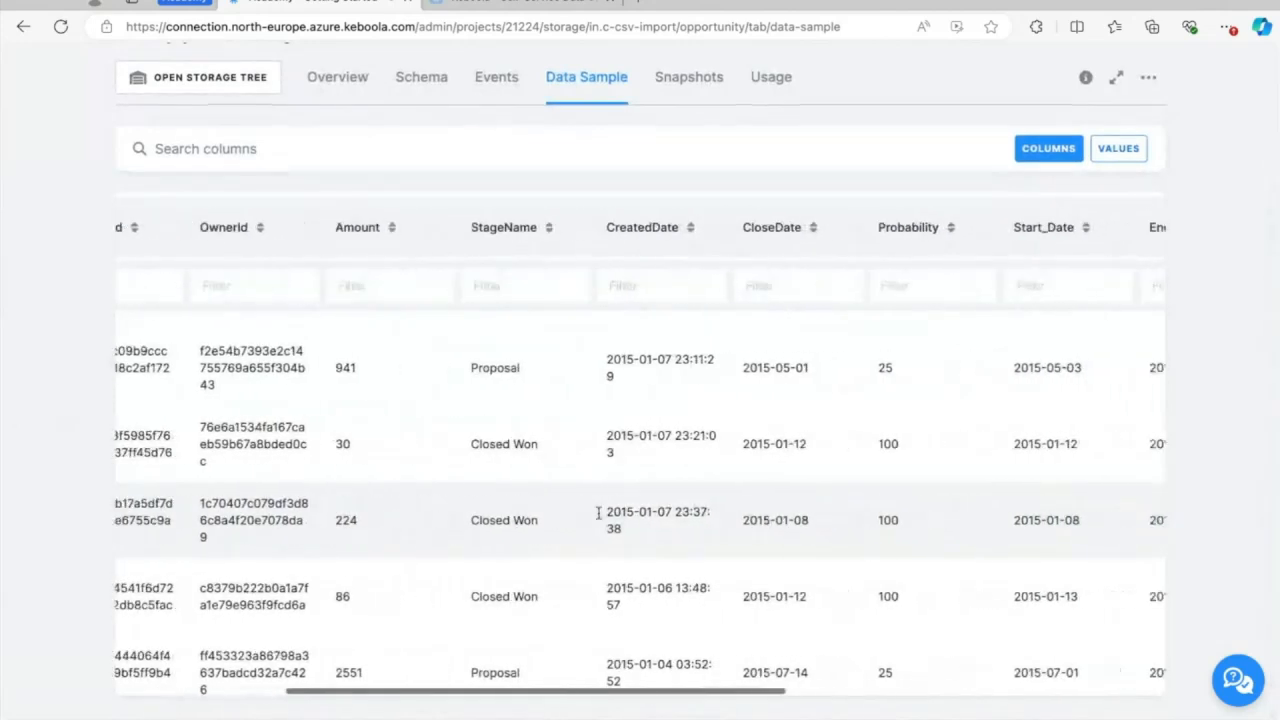
Step: Look through the opportunity table's data sample from the StageName and date columns to Record_Type_Name, and return to its first columns
scroll(598, 513, right, 4)
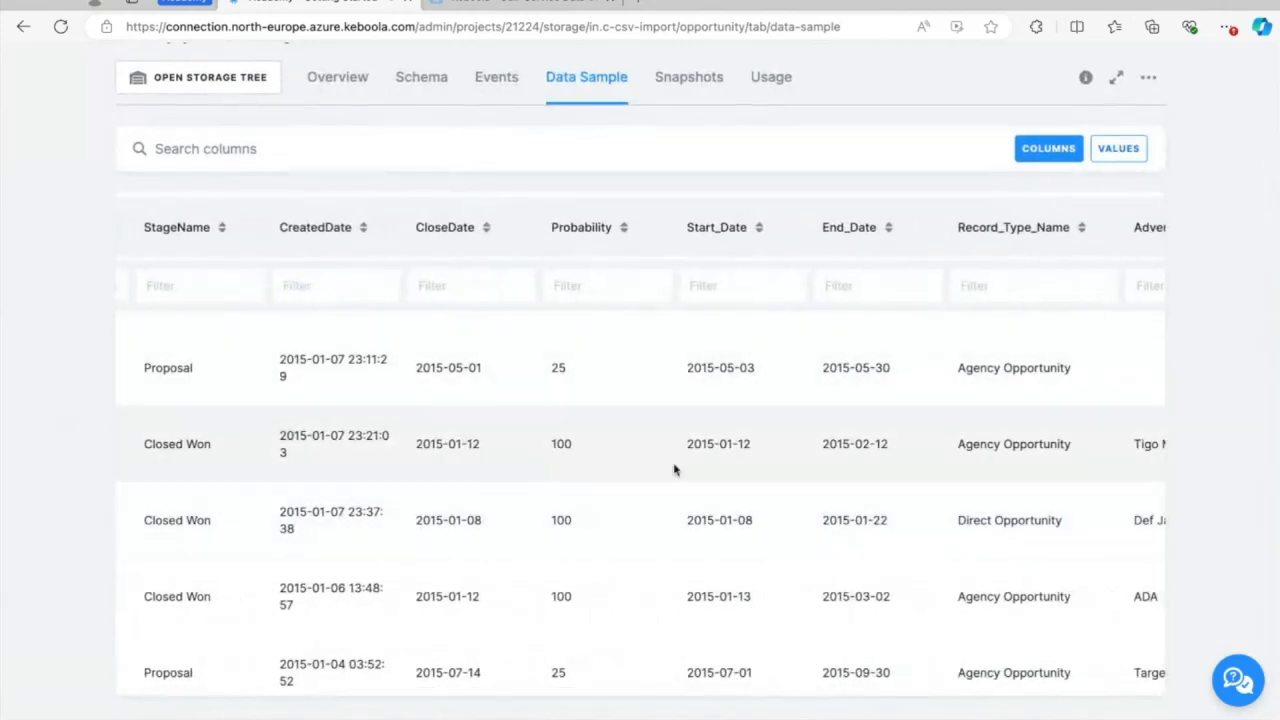
scroll(675, 469, right, 5)
scroll(677, 468, left, 13)
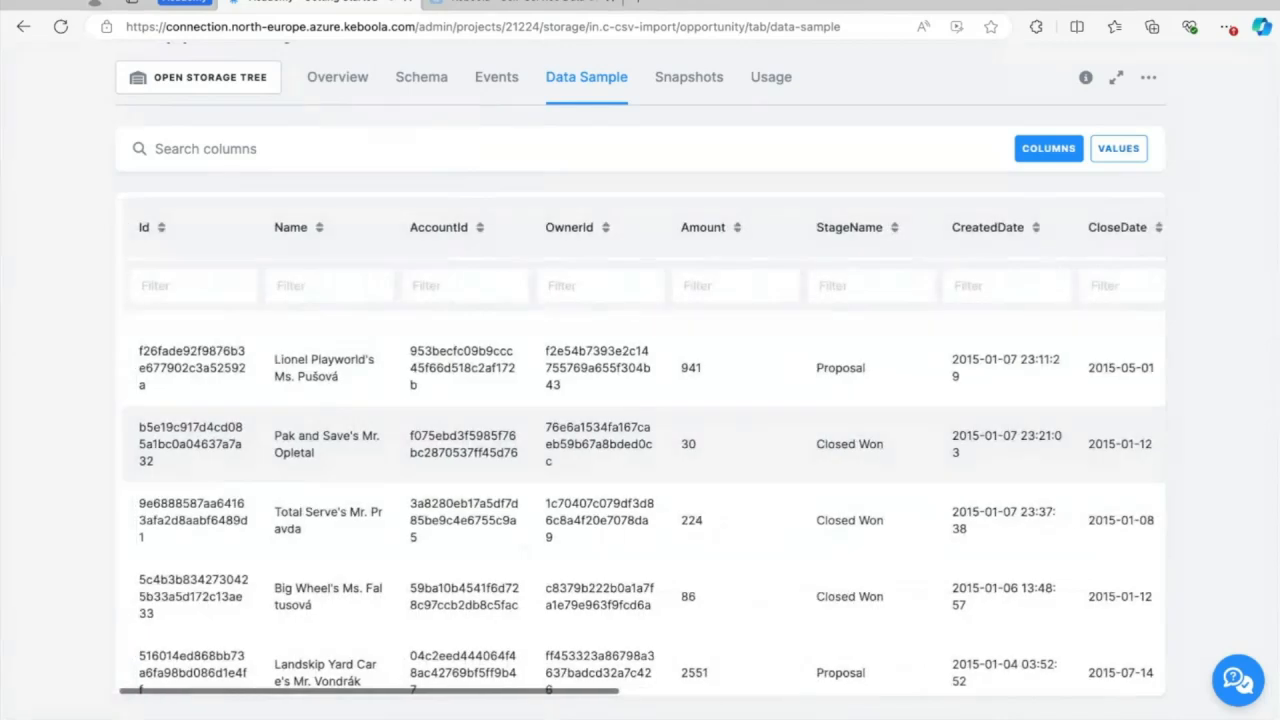
scroll(640, 450, up, 1)
scroll(37, 257, up, 3)
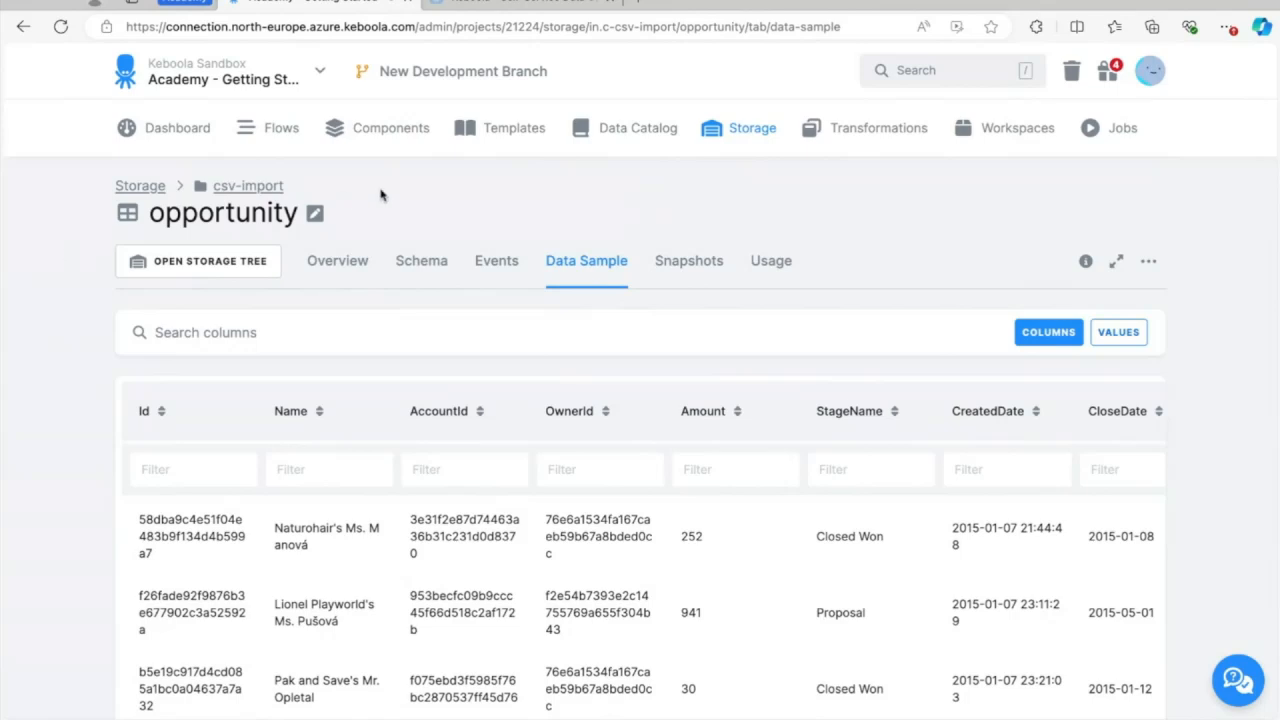
Step: Create a new CSV Import configuration named [TUTORIAL] Account with the description "Keboola getting started tutorial"
click(399, 147)
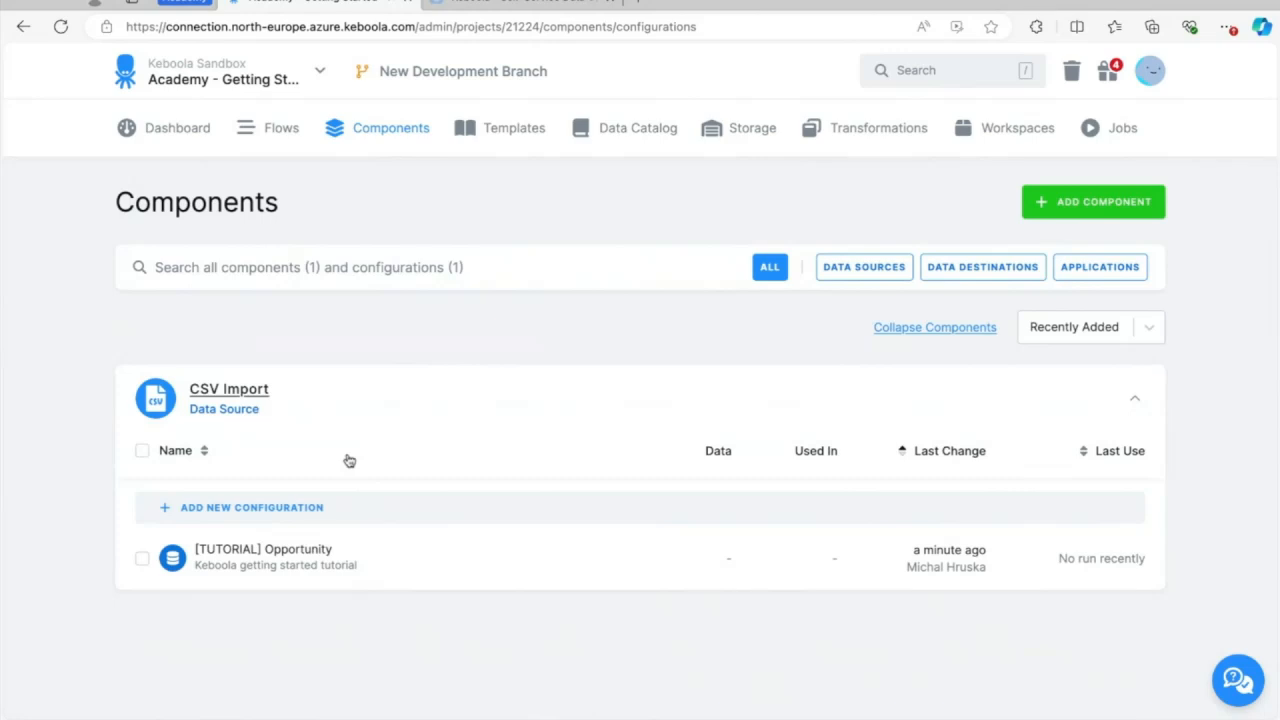
click(445, 505)
key(ctrl+a)
text([T]UTORIAL)
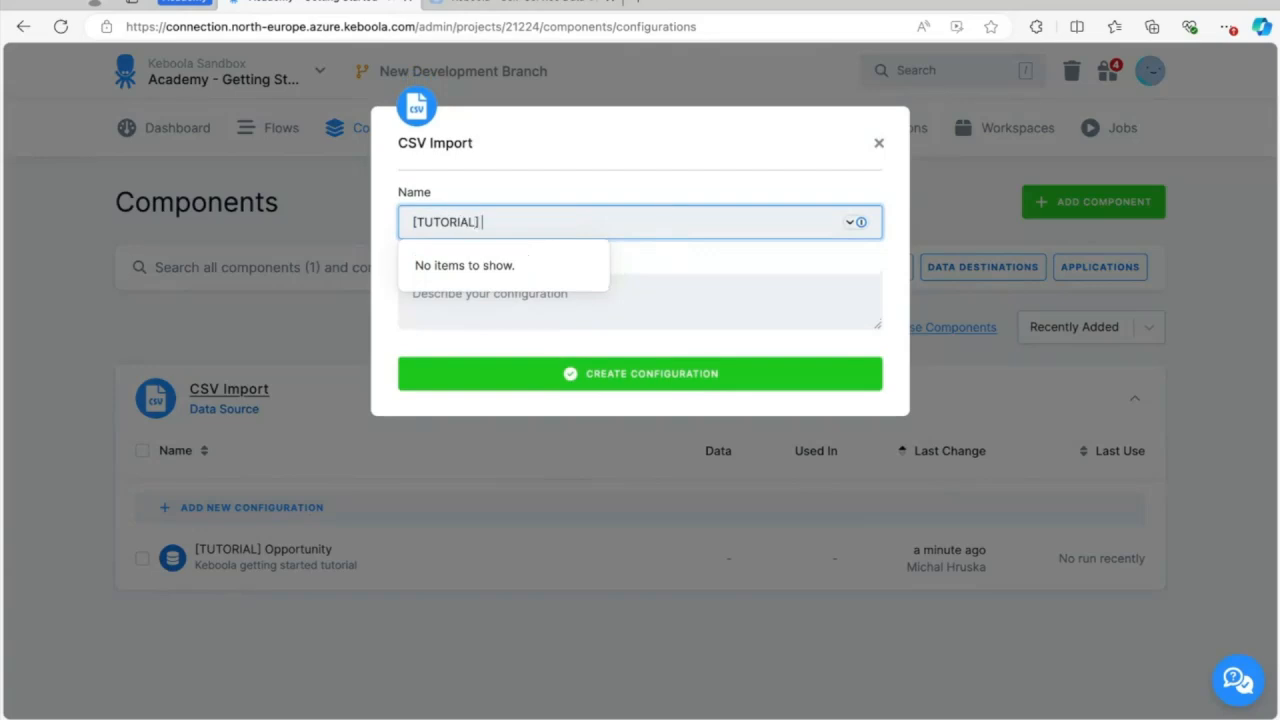
text( Account)
click(733, 293)
text(Kebo)
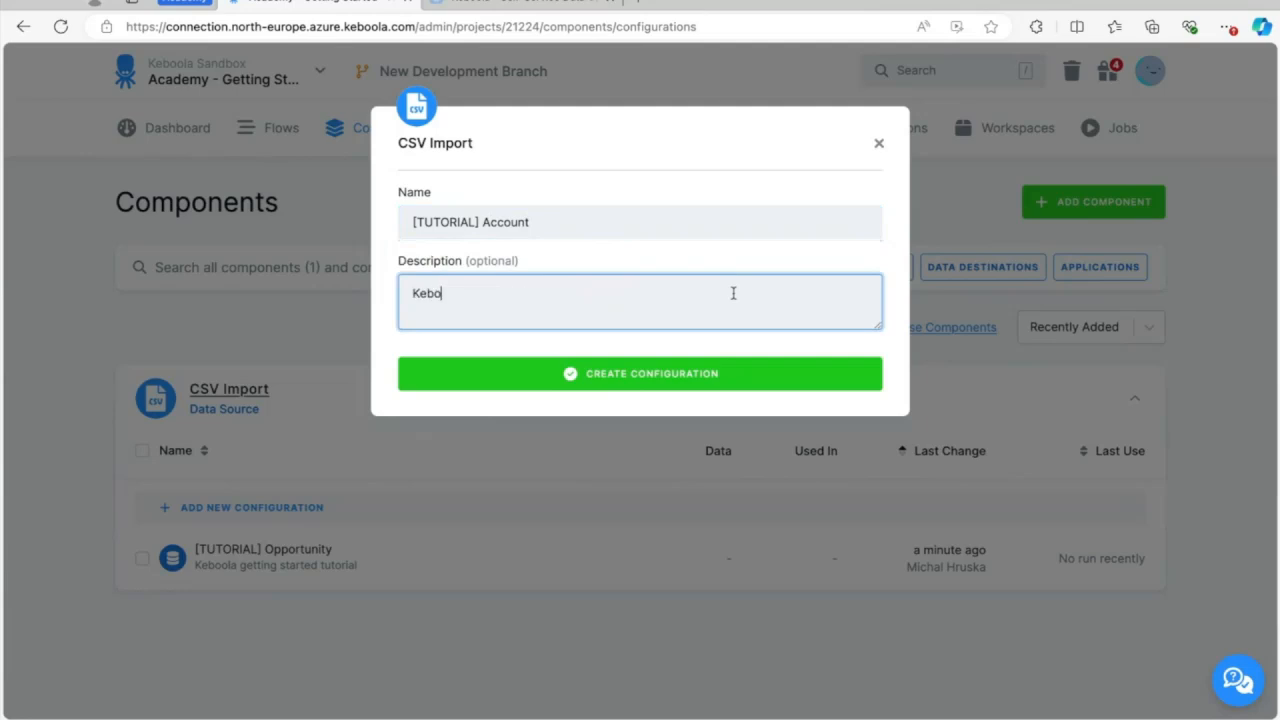
text(ola getting st)
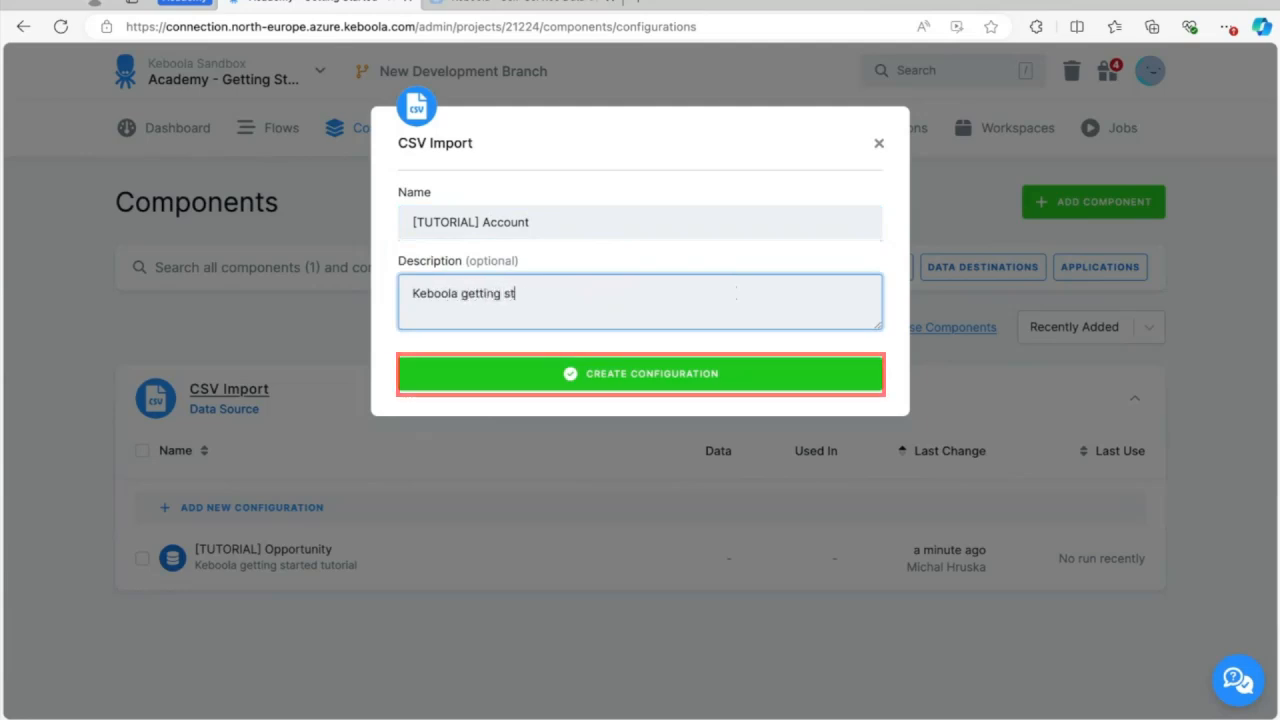
text(arted tutorial)
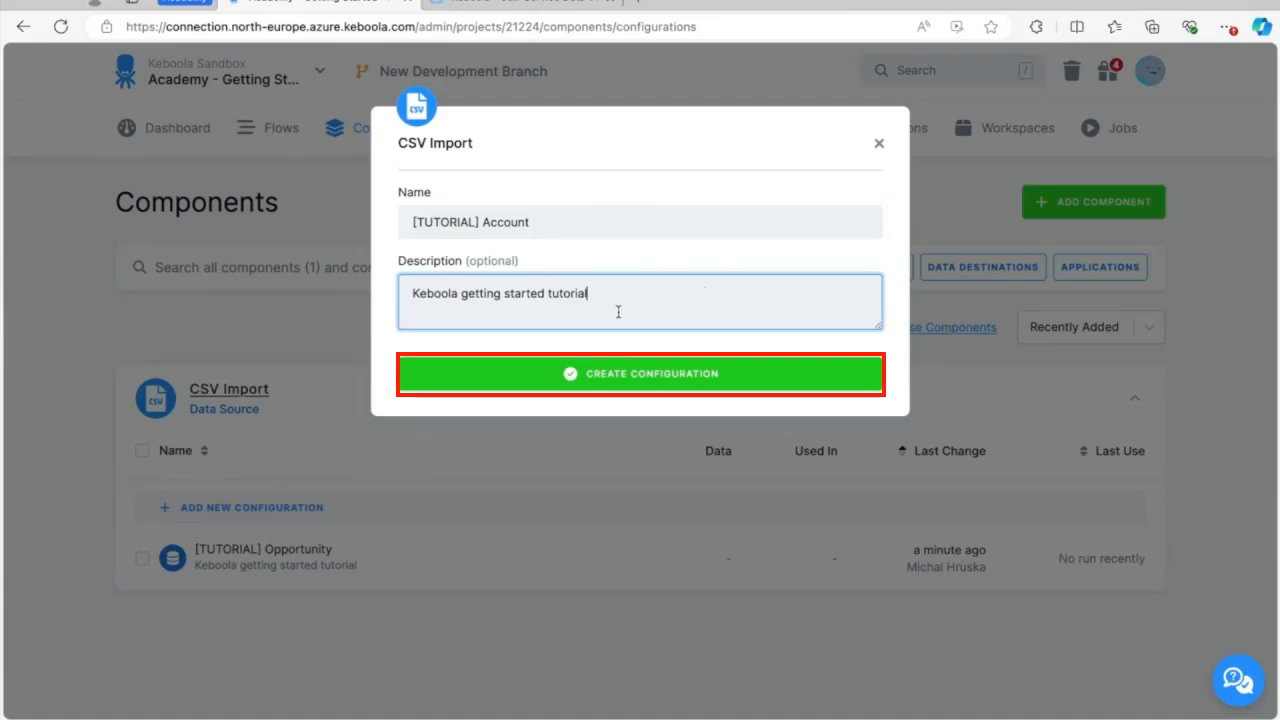
click(634, 383)
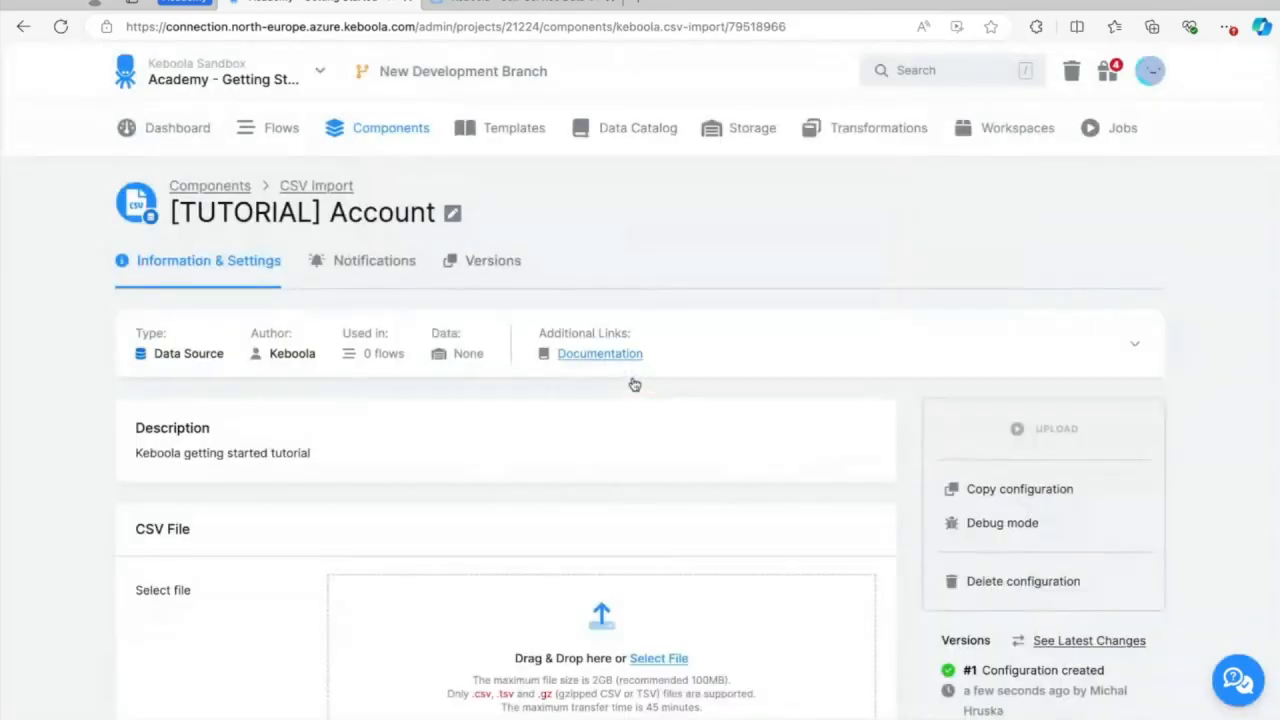
Step: Select account.csv as the file to import and name its destination table in the csv-import bucket account
scroll(634, 385, down, 3)
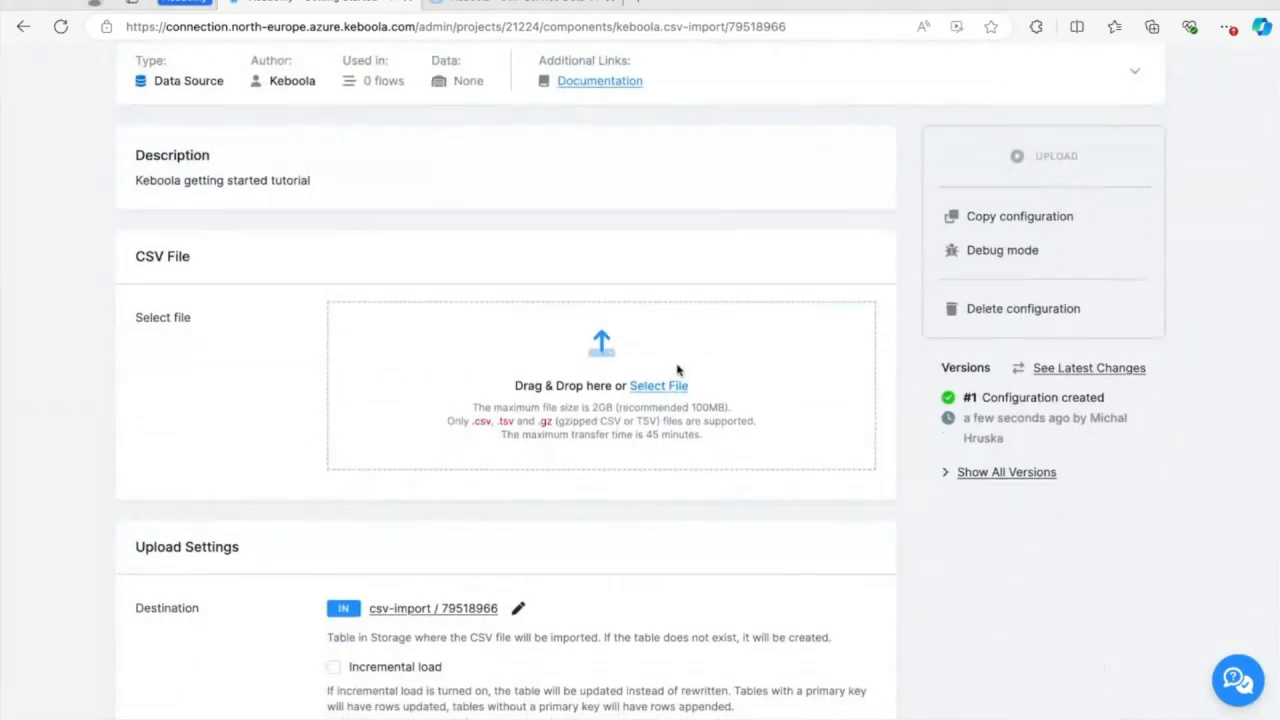
scroll(535, 278, down, 1)
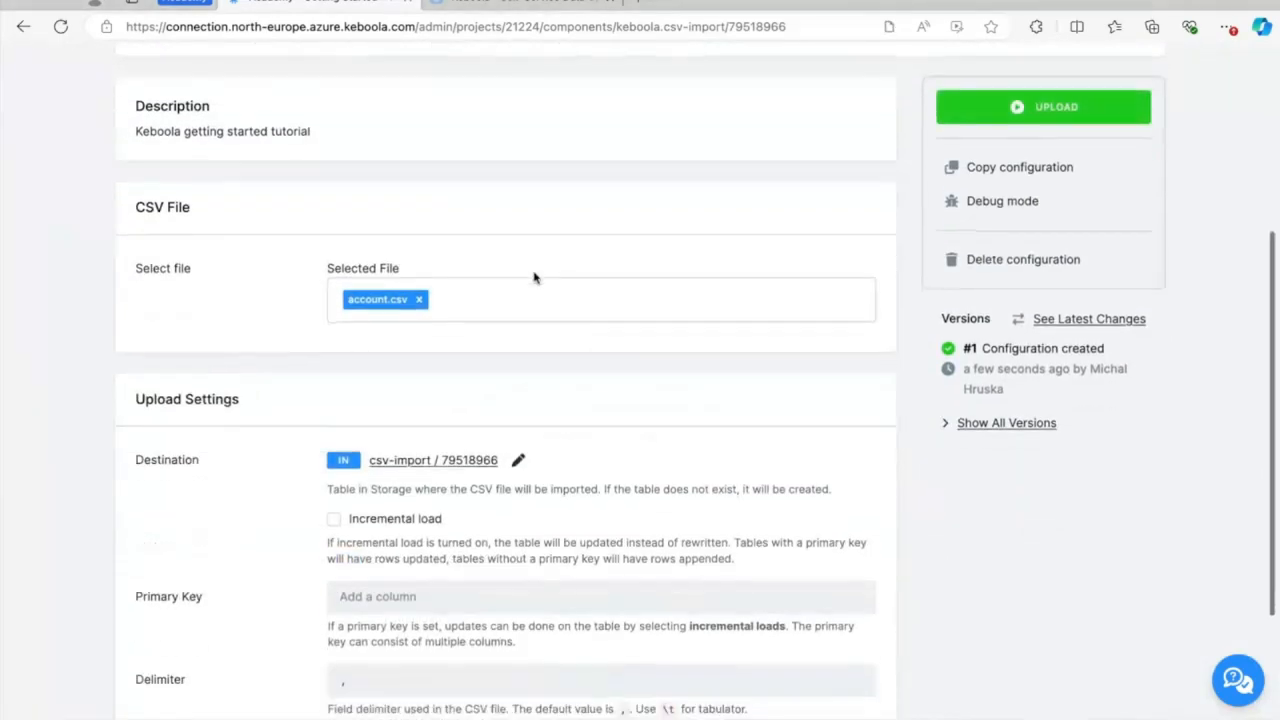
click(517, 462)
click(723, 462)
text(account)
click(730, 497)
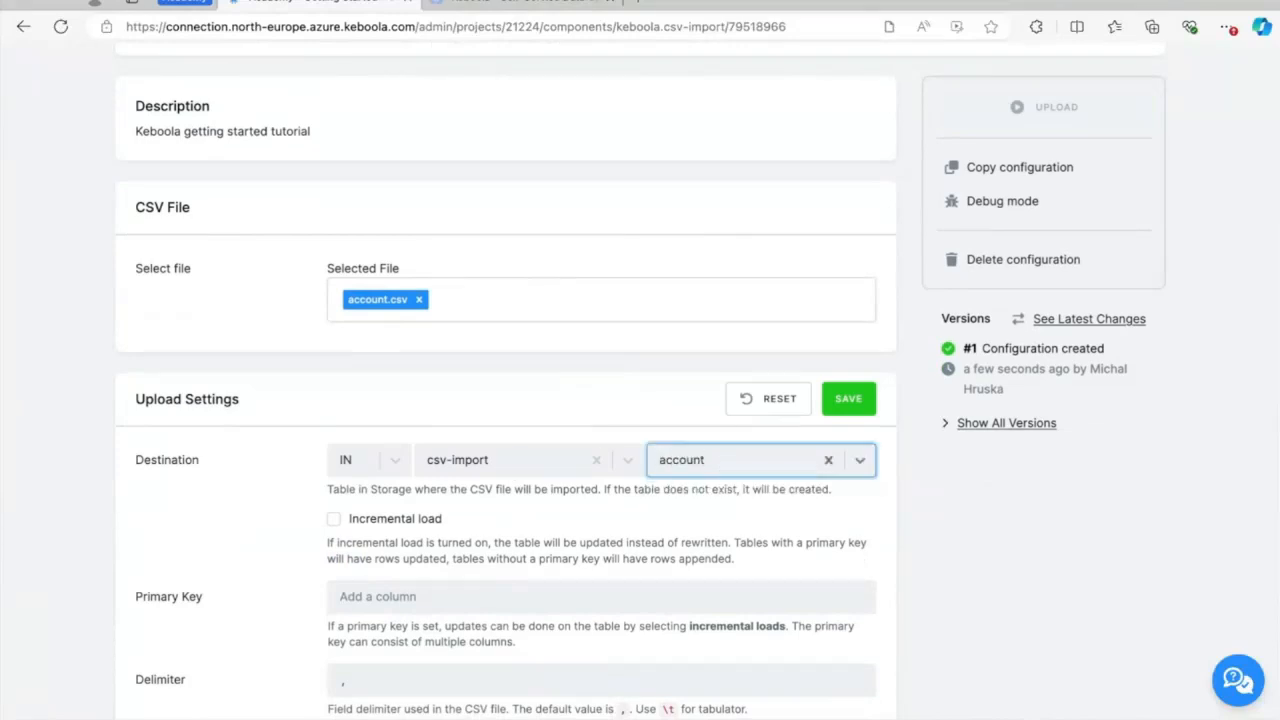
Step: Save the upload settings and upload account.csv into the csv-import / account destination table
click(876, 400)
scroll(930, 330, up, 2)
click(985, 202)
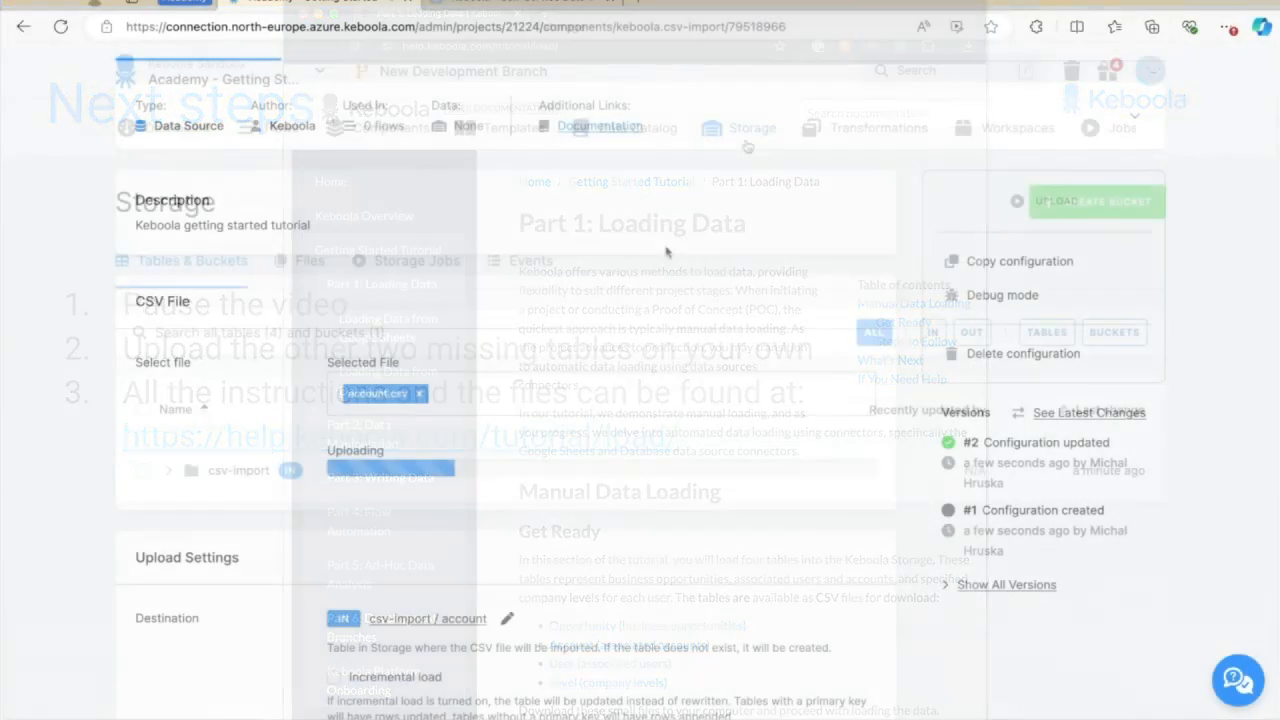
Step: Expand the csv-import bucket in Storage and review the tables it contains
click(169, 472)
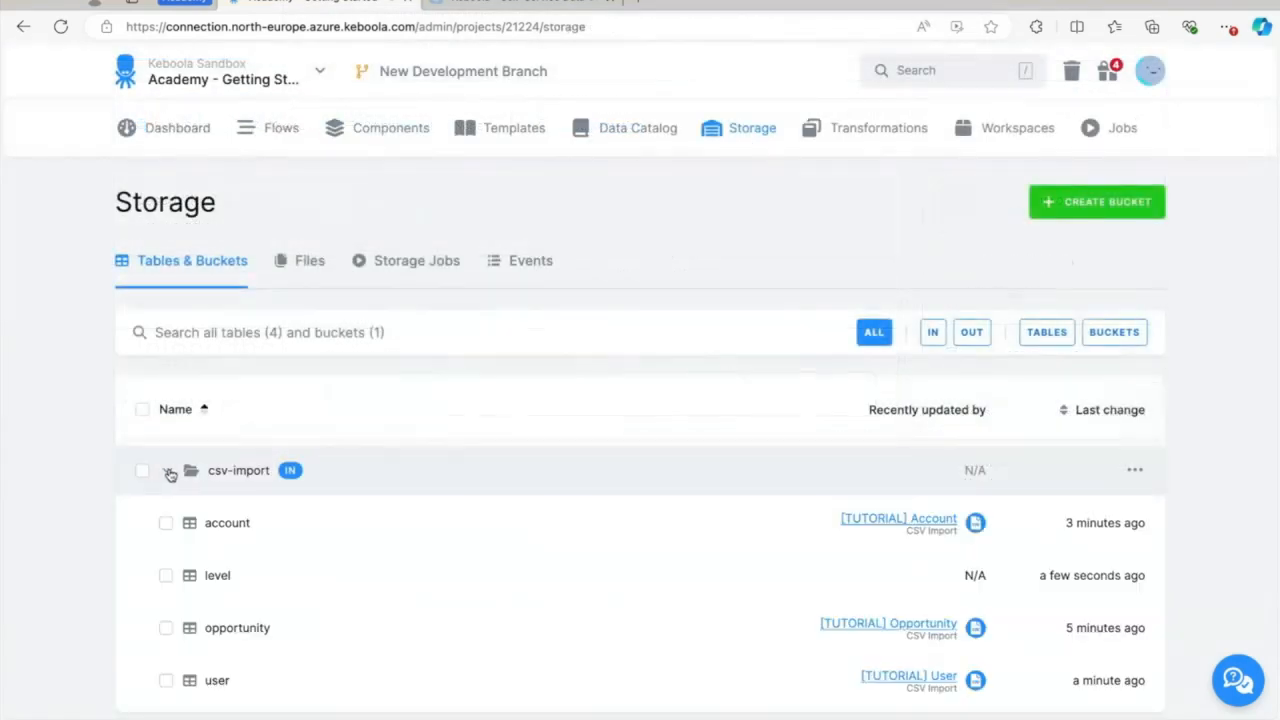
scroll(170, 474, down, 2)
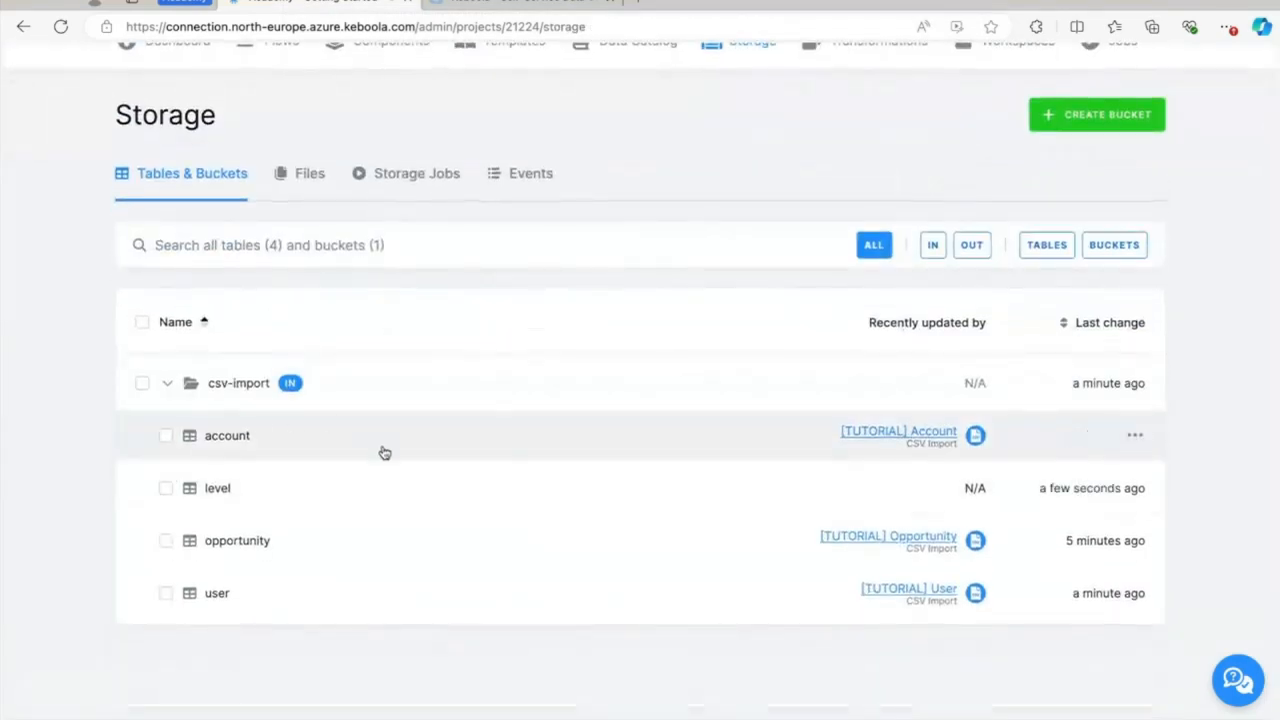